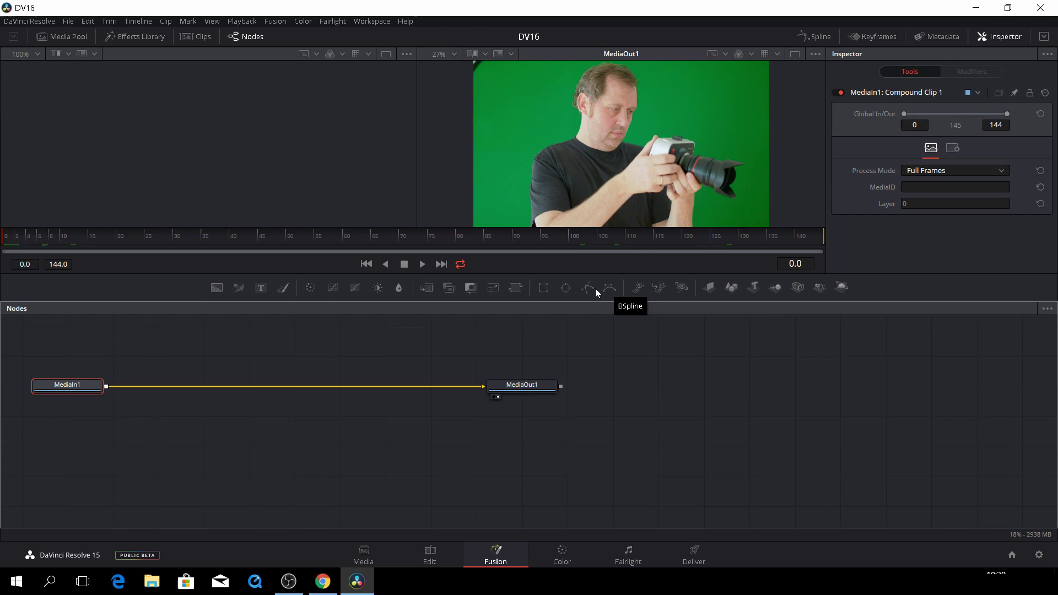
# Add a Polygon node to the node graph and show Polygon1 in the left viewer.
pyautogui.moveTo(594, 289); pyautogui.dragTo(191, 350)
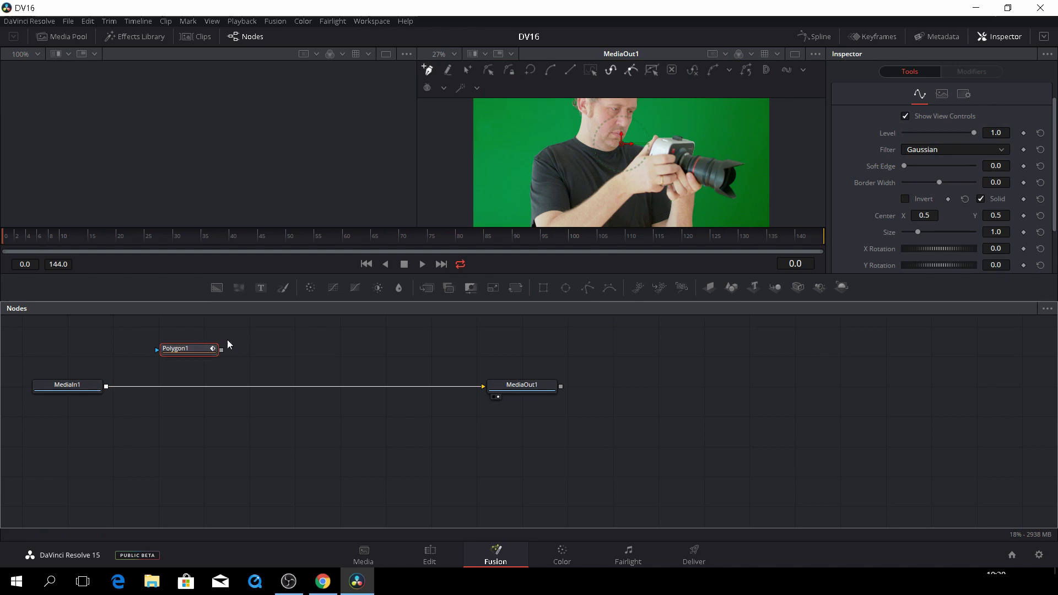
pyautogui.press('1')
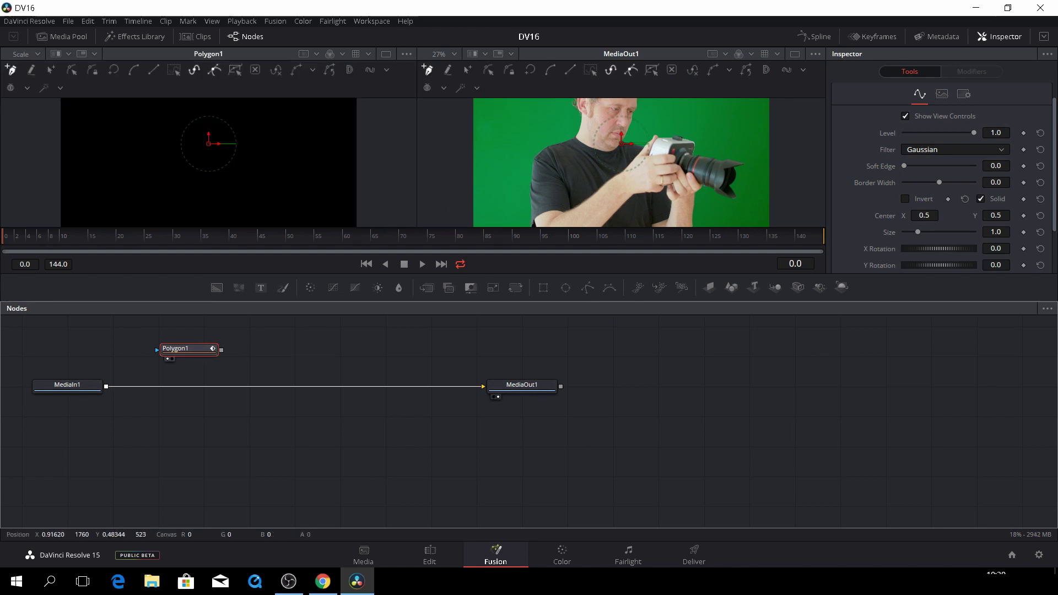
pyautogui.scroll(2, 547, 190)
pyautogui.scroll(-4, 547, 191)
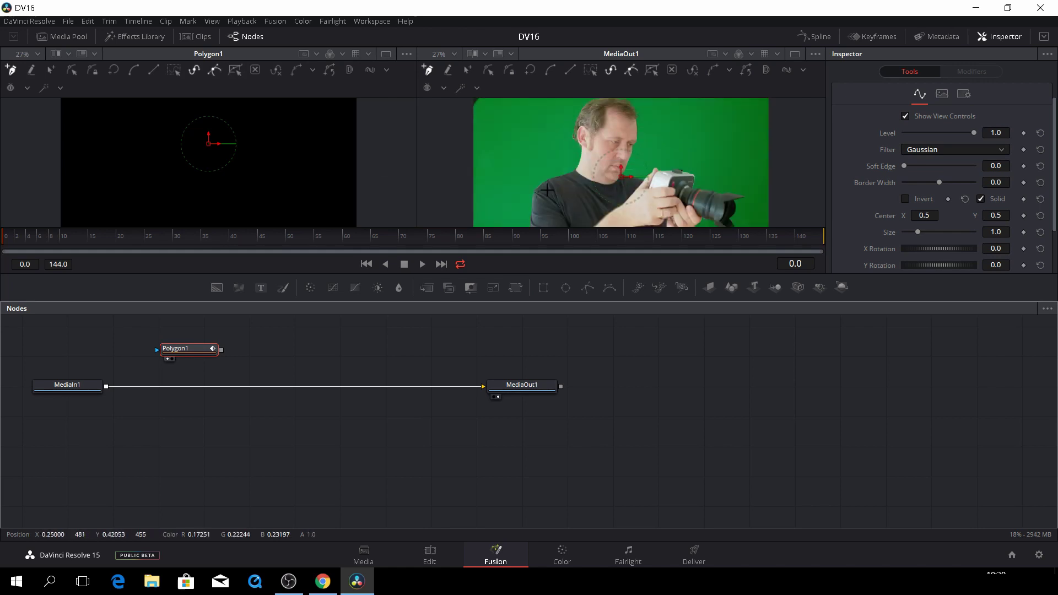
pyautogui.click(508, 199)
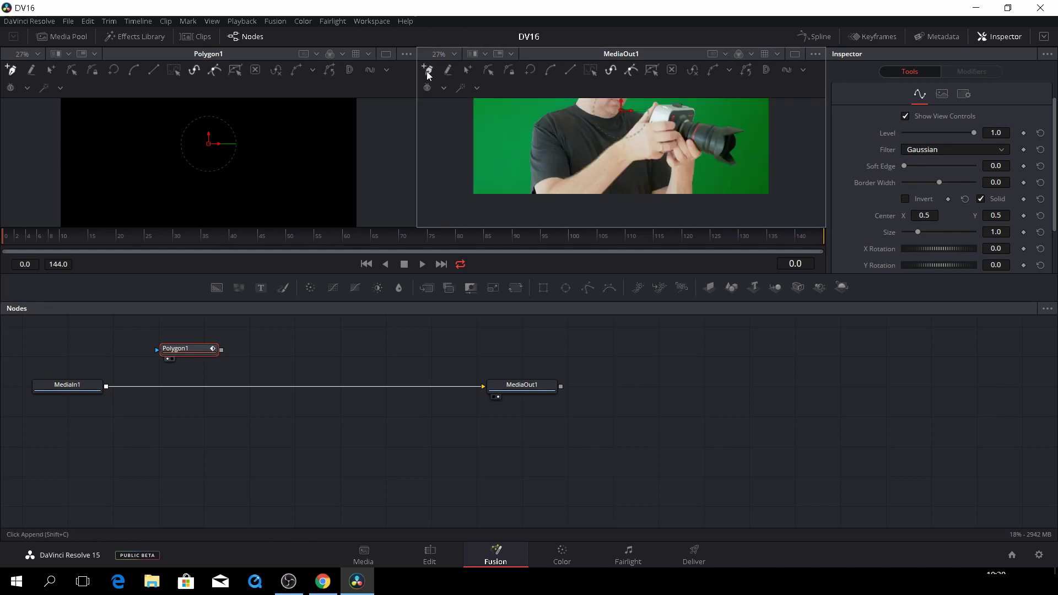
pyautogui.scroll(3, 508, 199)
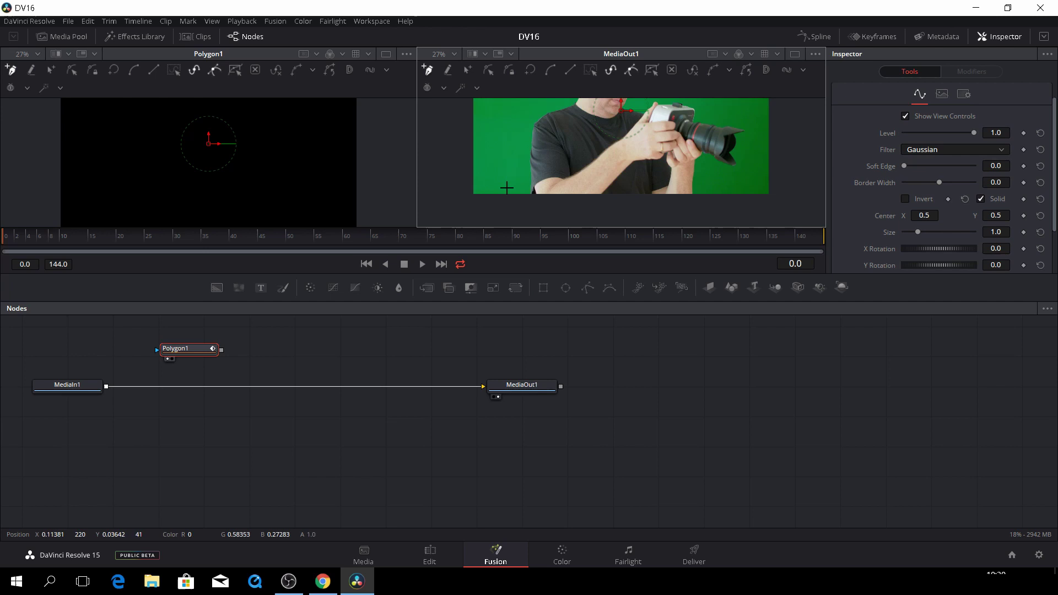
pyautogui.scroll(-1, 507, 187)
# Place mask points from the man's lower left, up his left side and across the top.
pyautogui.click(513, 206)
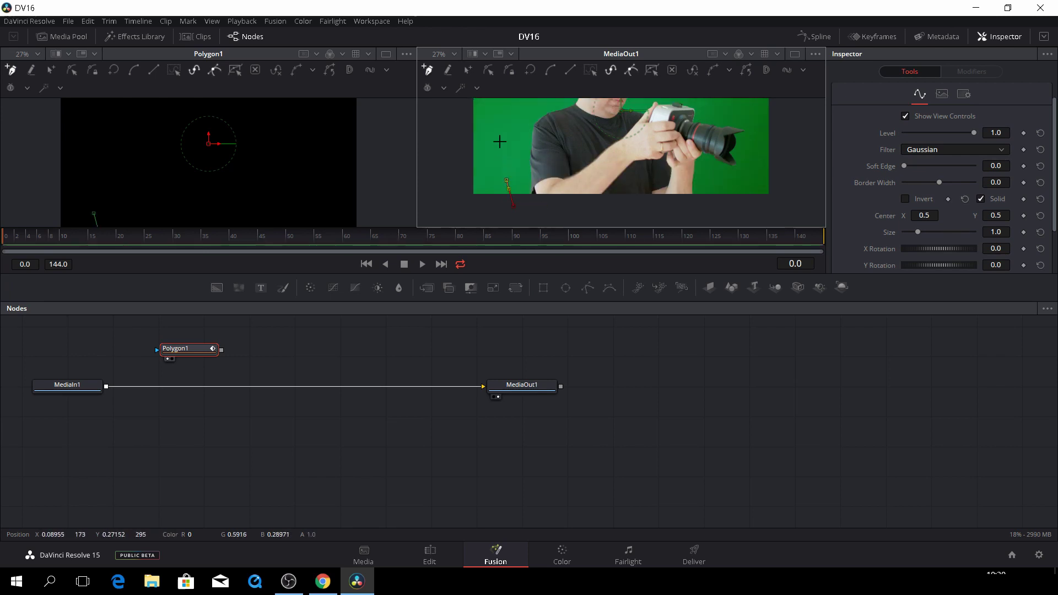
pyautogui.click(506, 168)
pyautogui.scroll(2, 500, 140)
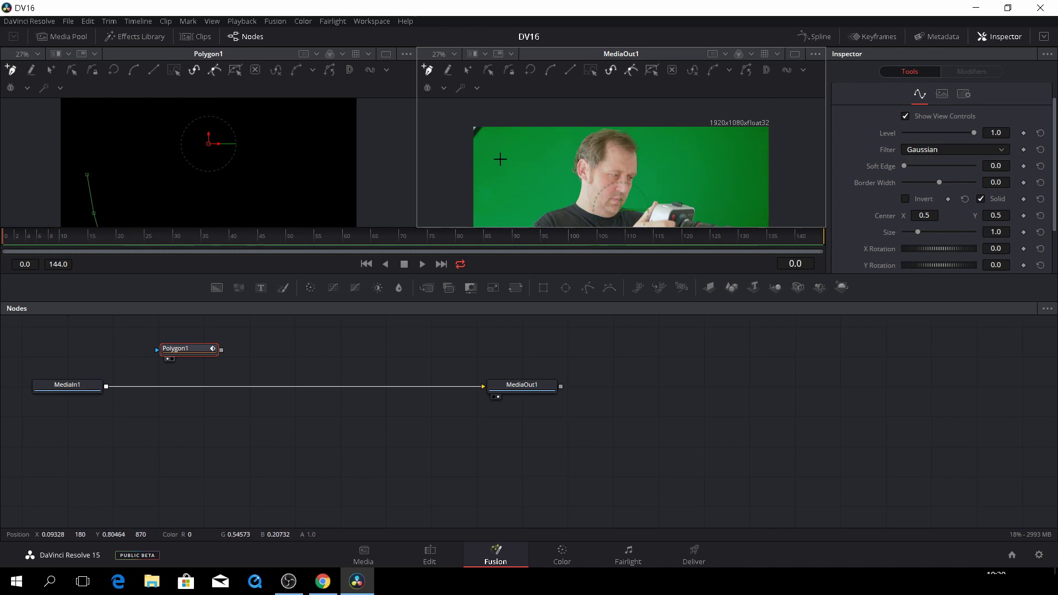
pyautogui.click(501, 159)
pyautogui.click(507, 140)
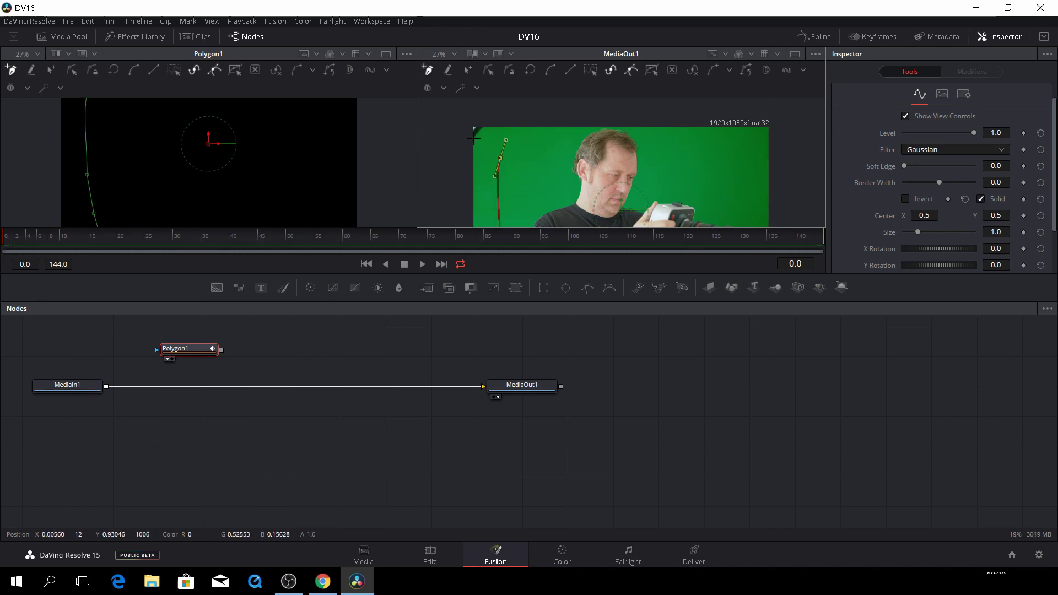
pyautogui.click(517, 131)
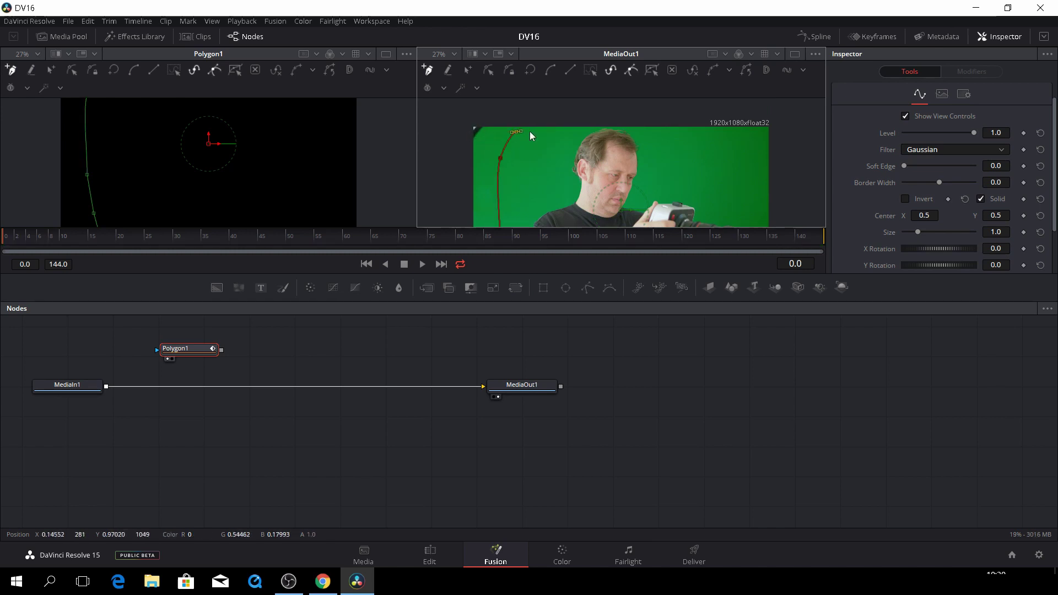
pyautogui.click(538, 128)
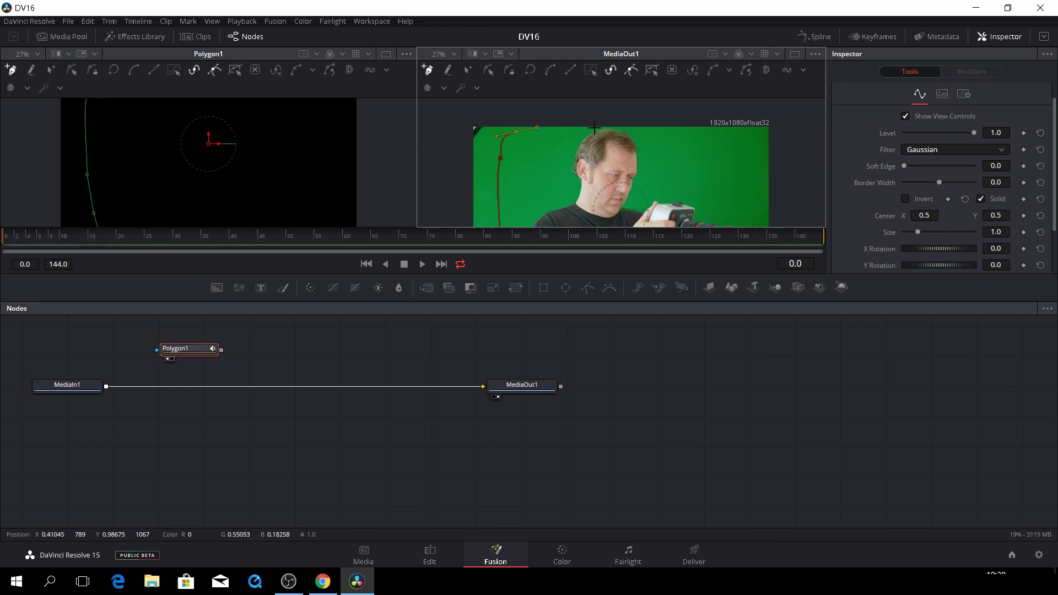
pyautogui.click(633, 123)
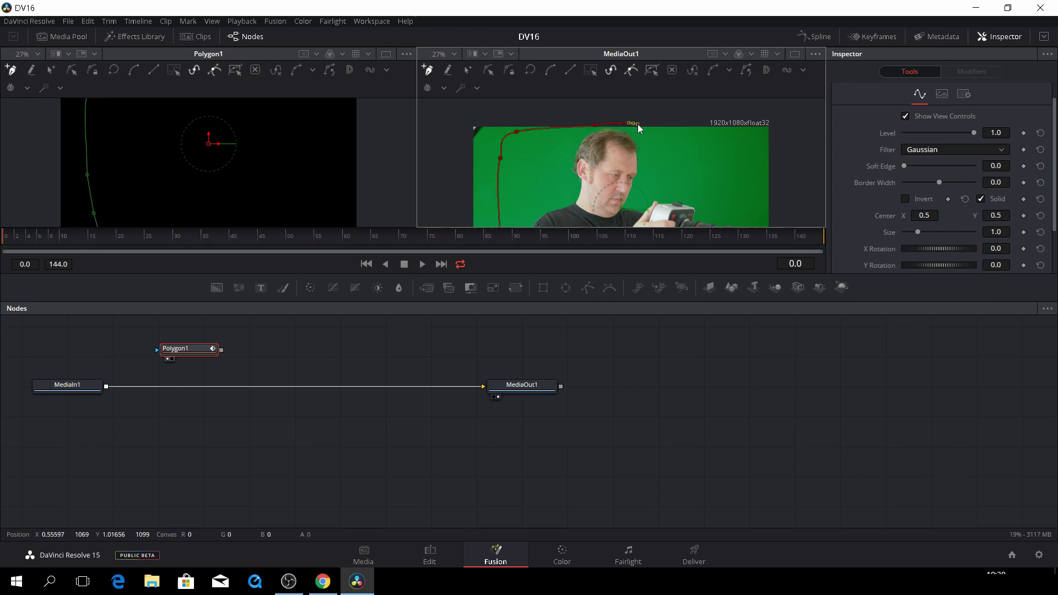
pyautogui.click(651, 135)
pyautogui.click(674, 145)
# Continue the points down the right side and along the bottom, closing the shape at the first point.
pyautogui.click(717, 165)
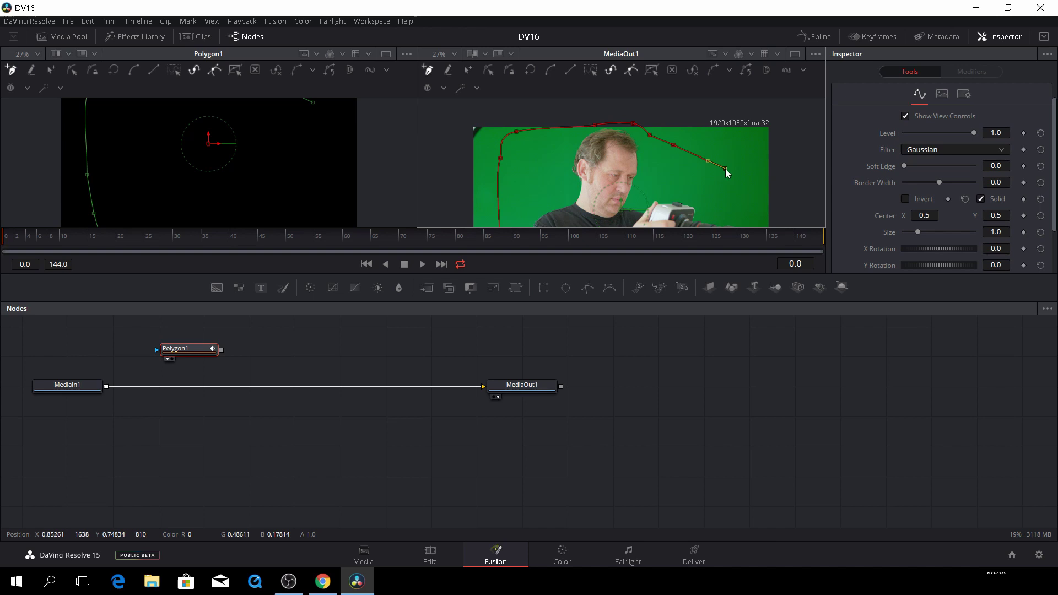
pyautogui.click(749, 178)
pyautogui.scroll(-2, 750, 182)
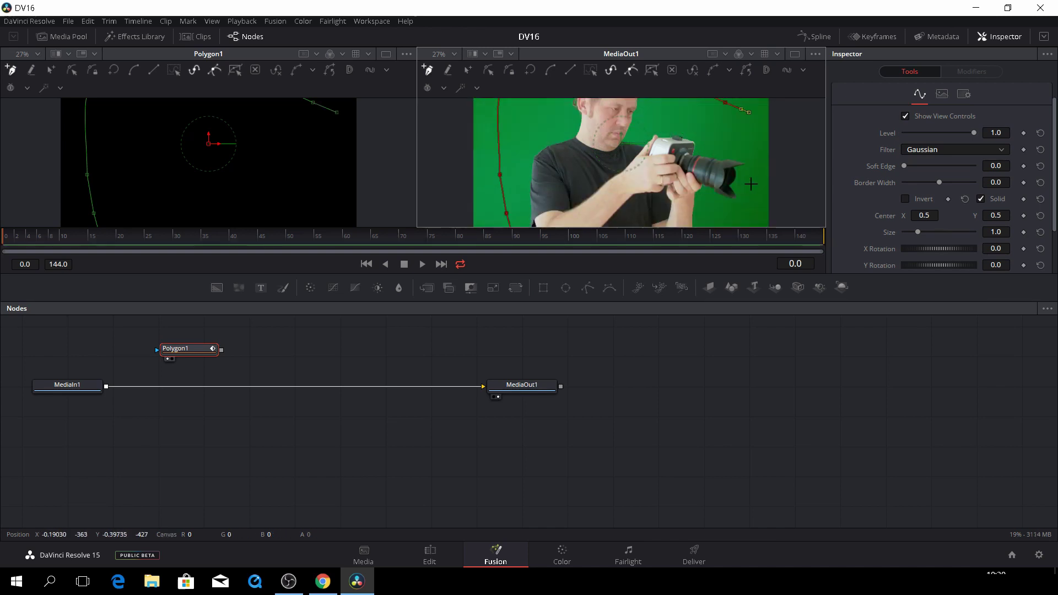
pyautogui.click(764, 131)
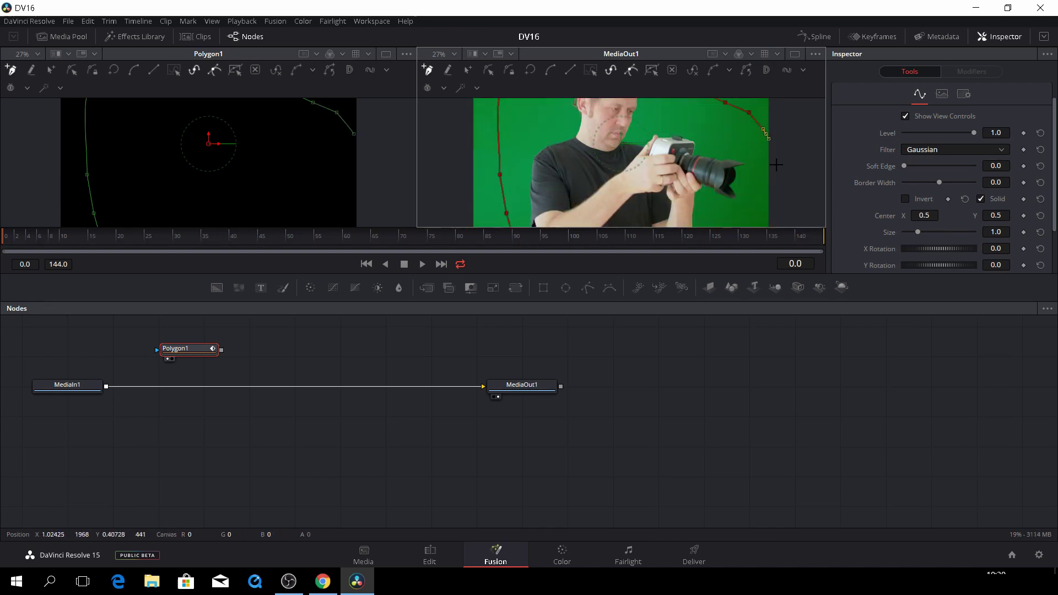
pyautogui.scroll(-3, 776, 165)
pyautogui.click(772, 149)
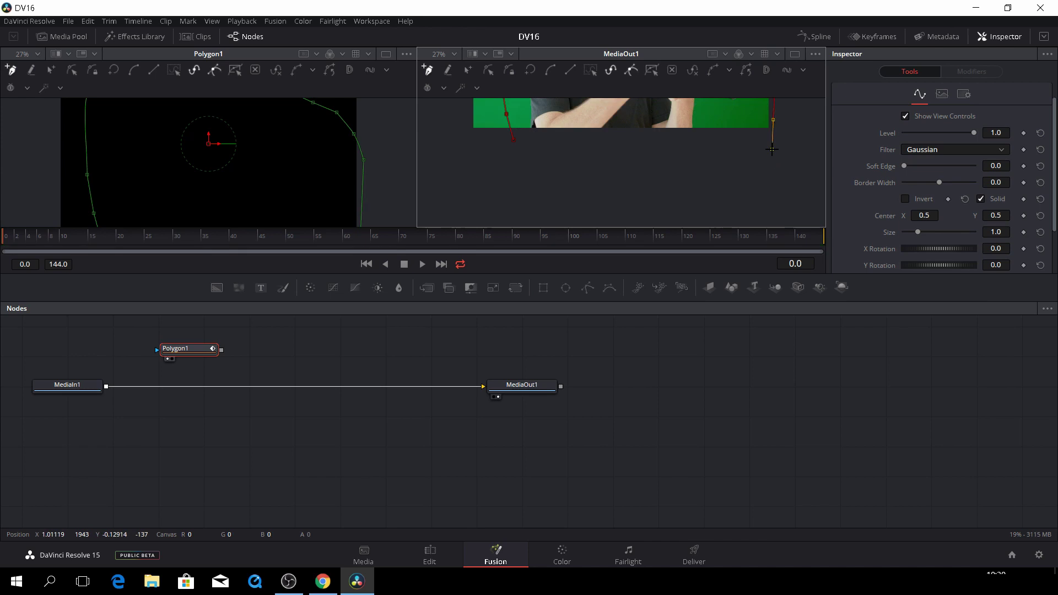
pyautogui.click(630, 146)
pyautogui.click(557, 146)
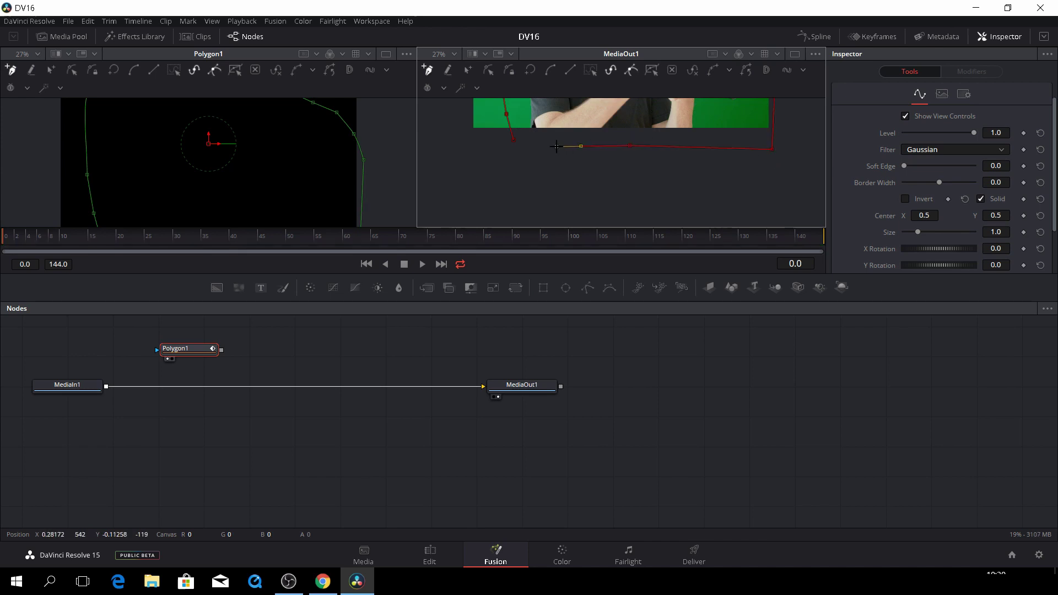
pyautogui.click(527, 144)
pyautogui.click(518, 143)
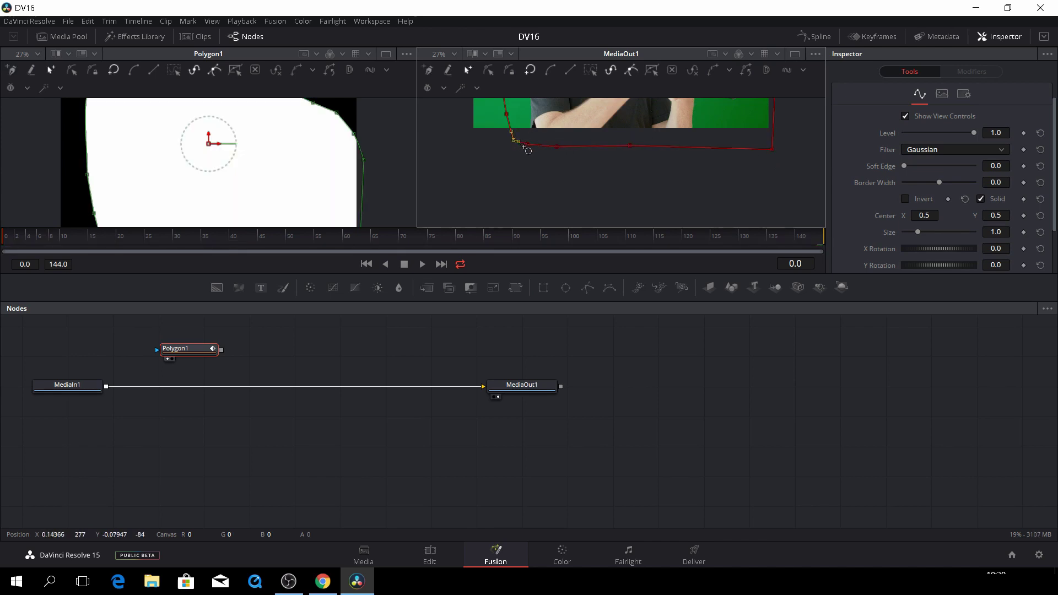
pyautogui.scroll(3, 542, 136)
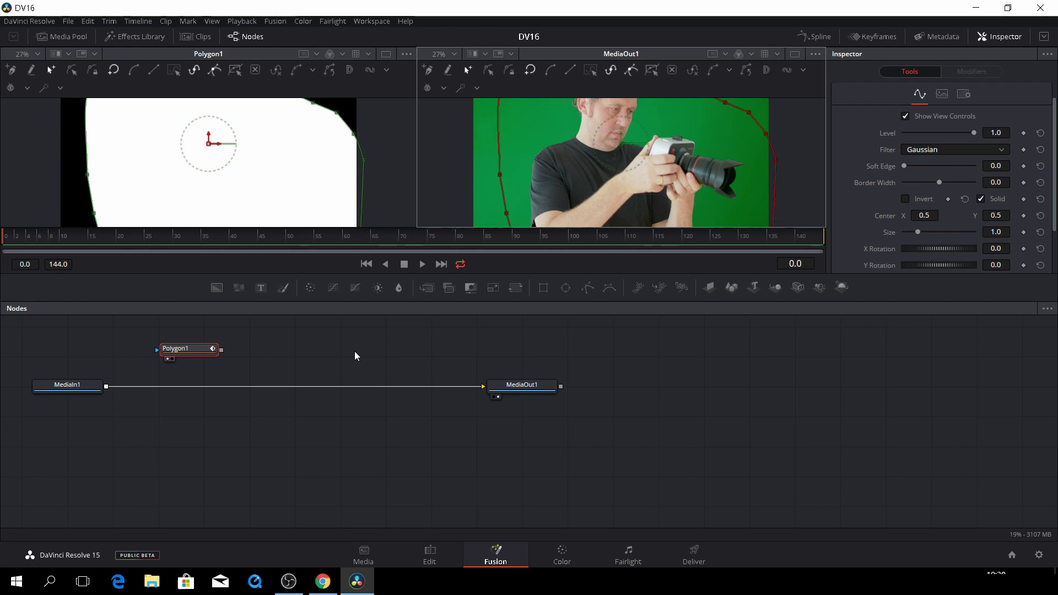
# Add a Clean Plate node through the tool search using 'clea'.
pyautogui.hotkey('shift', 'space')
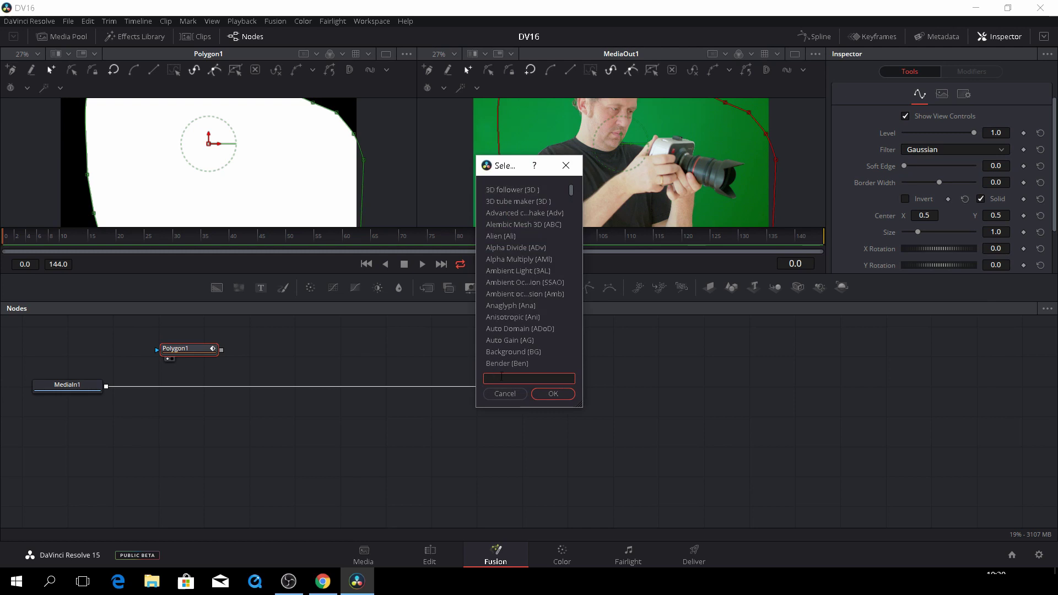
pyautogui.write('clea')
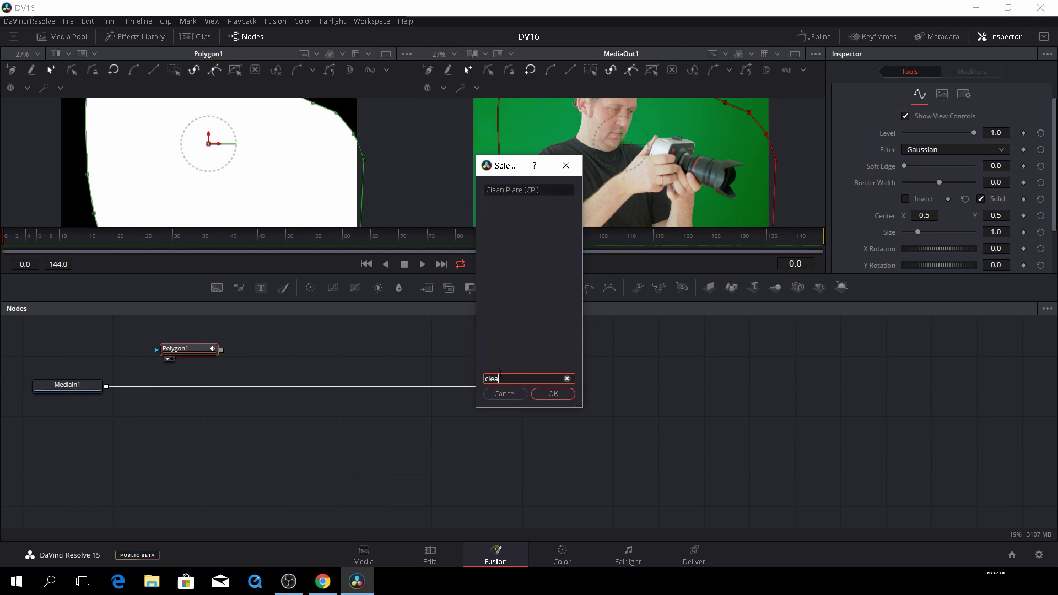
pyautogui.click(513, 191)
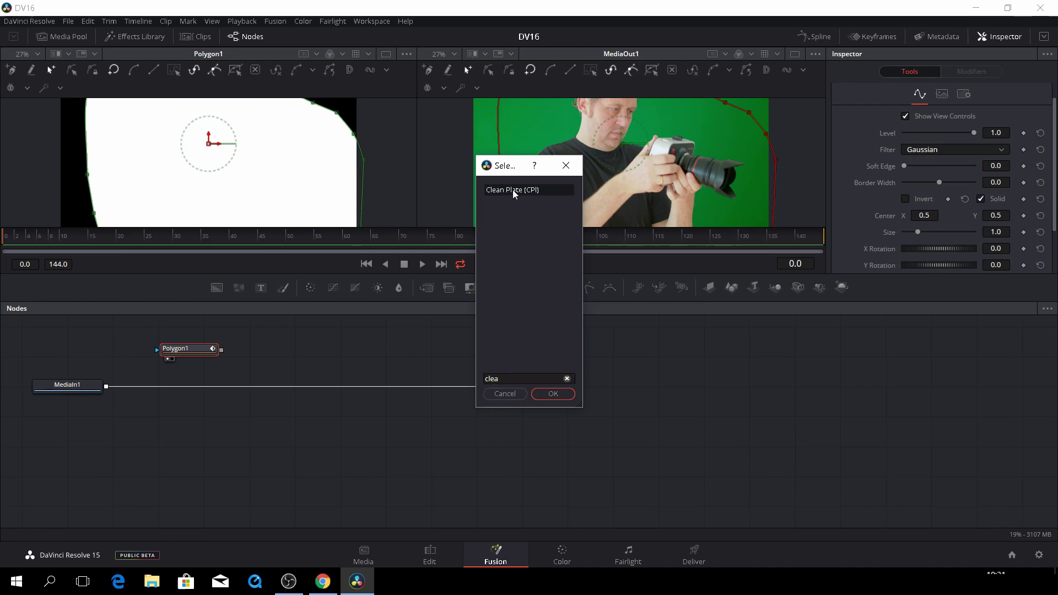
pyautogui.click(513, 190)
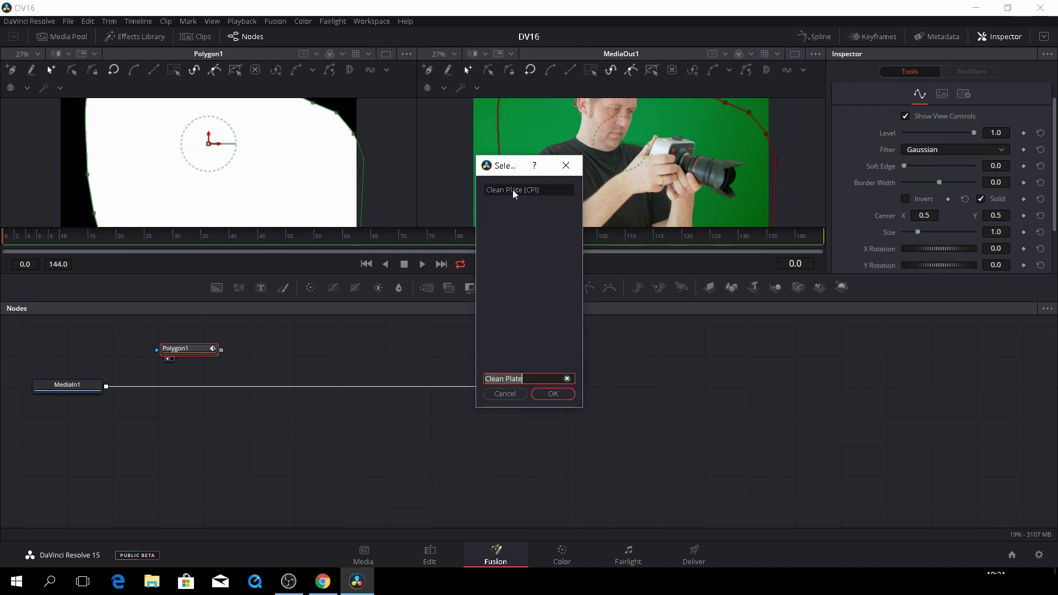
pyautogui.click(549, 395)
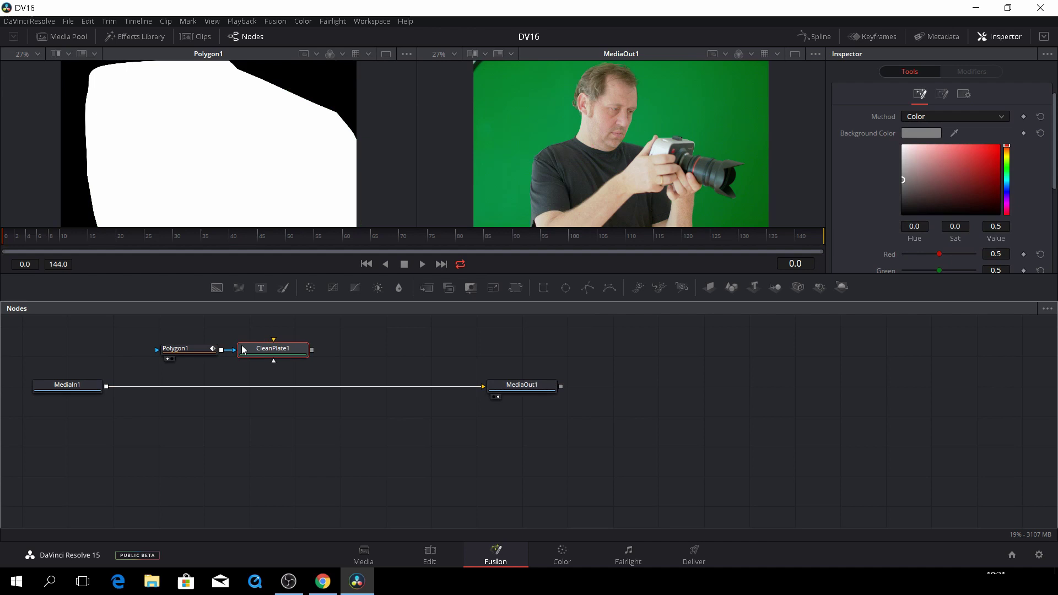
# Position the CleanPlate1 node just below MediaIn1 in the graph.
pyautogui.moveTo(242, 349)
pyautogui.mouseDown()
pyautogui.moveTo(309, 337)
pyautogui.moveTo(246, 354)
pyautogui.mouseUp()
pyautogui.moveTo(336, 335); pyautogui.dragTo(198, 485)
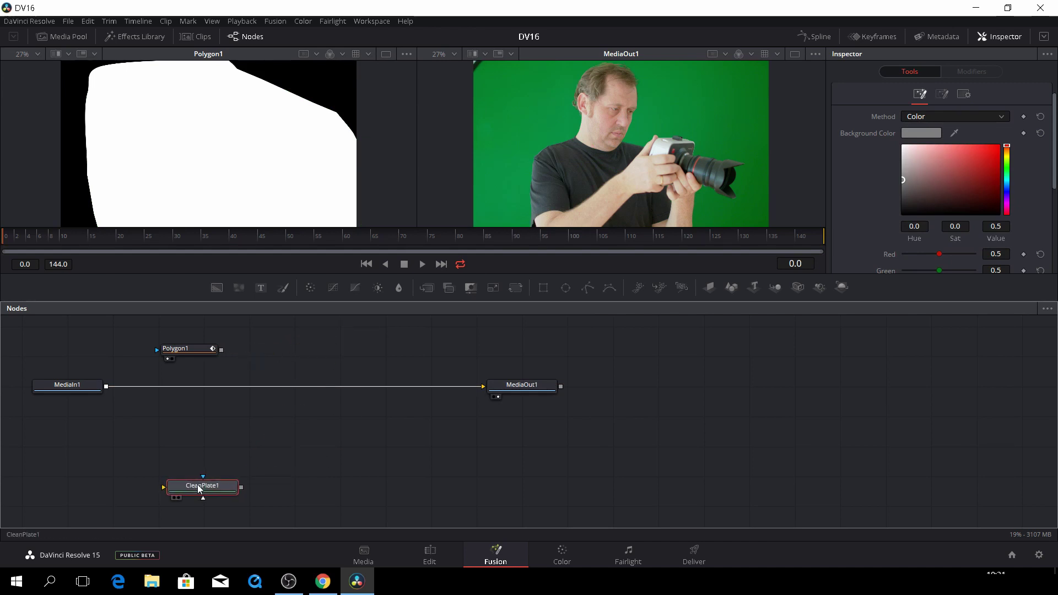
pyautogui.click(184, 349)
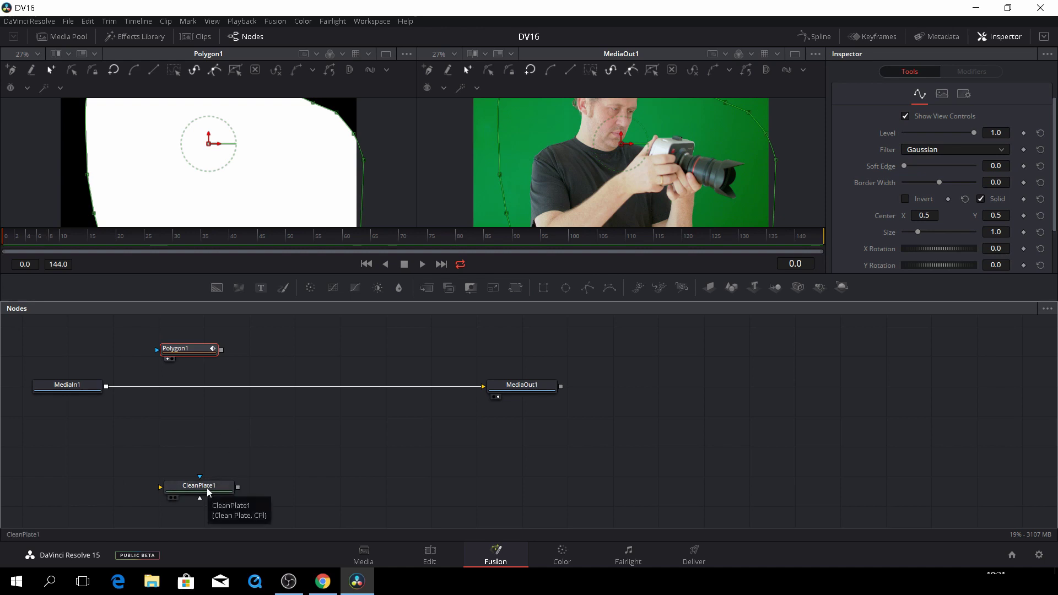
pyautogui.moveTo(207, 491); pyautogui.dragTo(202, 427)
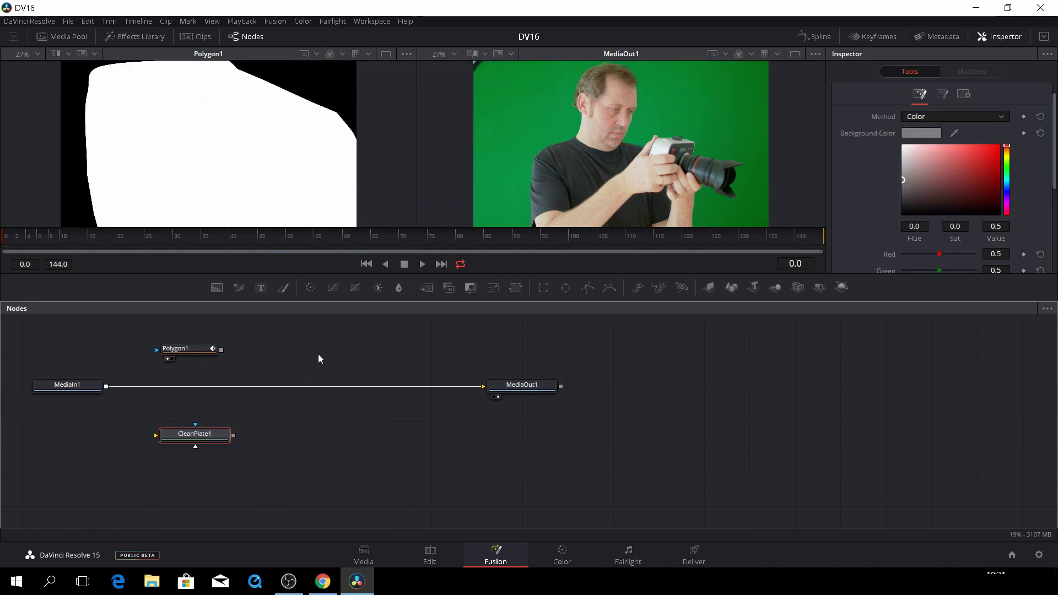
# Add a Delta Keyer through a 'delta' tool search and drop it onto the MediaIn1–MediaOut1 link.
pyautogui.click(338, 438)
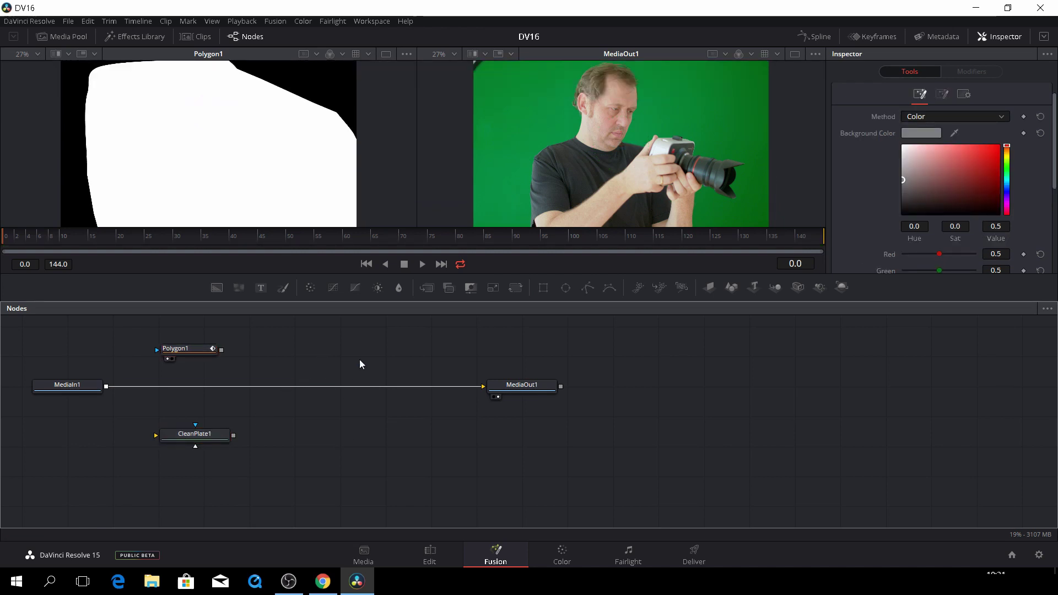
pyautogui.hotkey('shift', 'space')
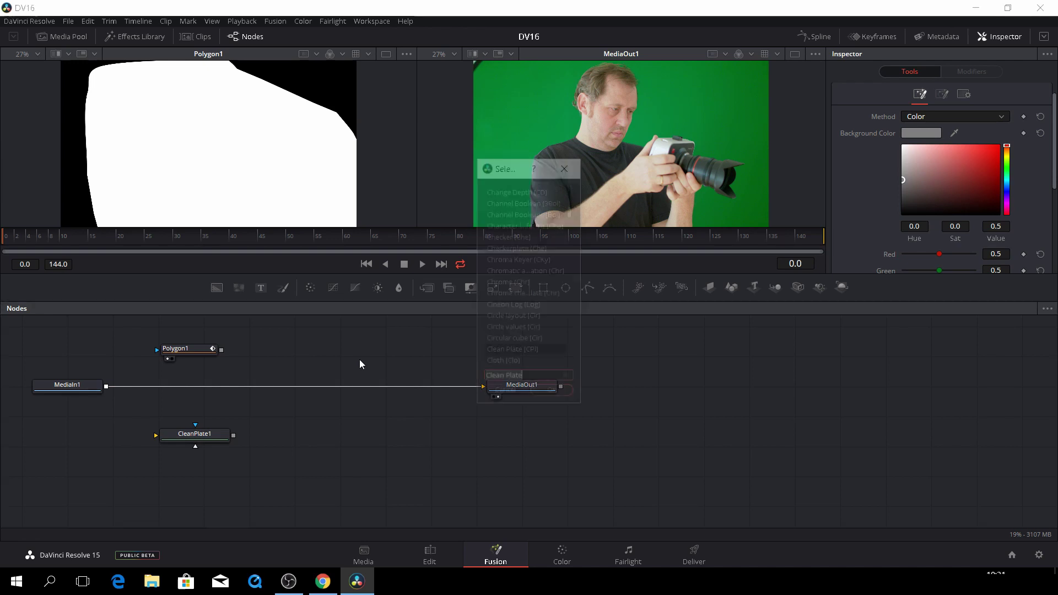
pyautogui.press('BackSpace')
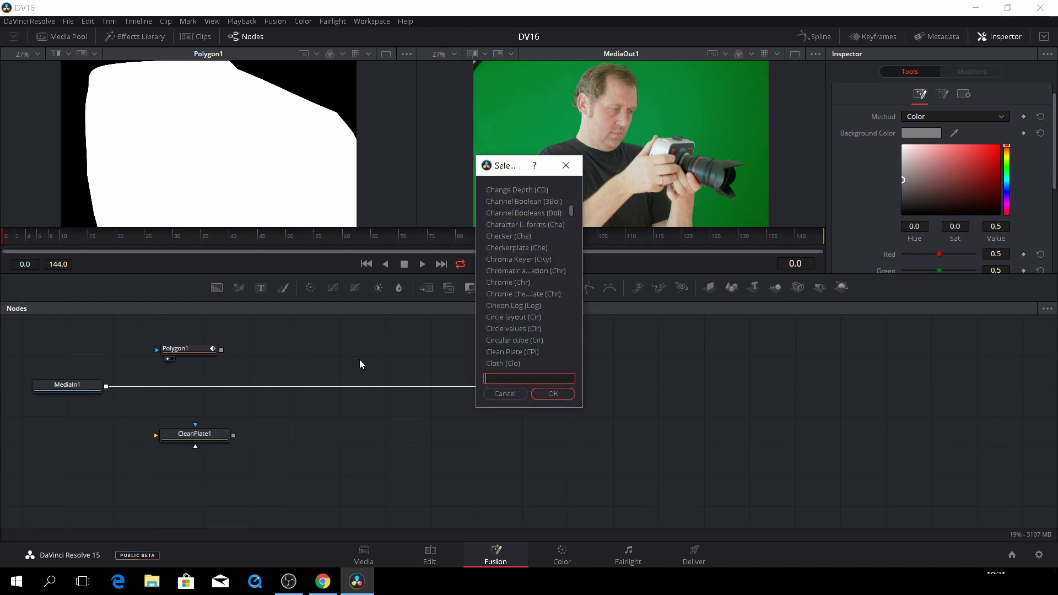
pyautogui.write('de')
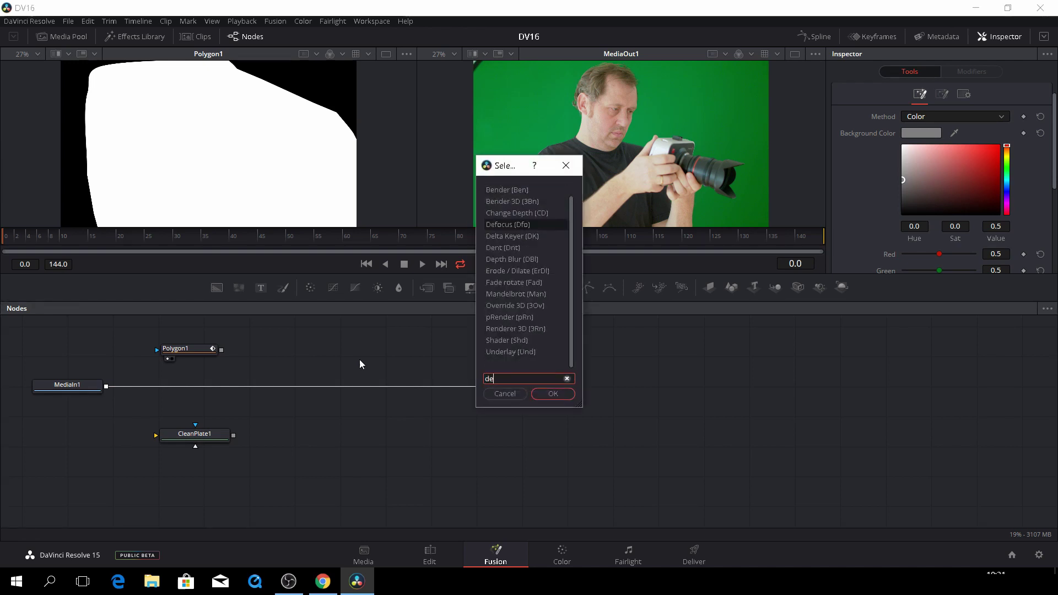
pyautogui.write('lta')
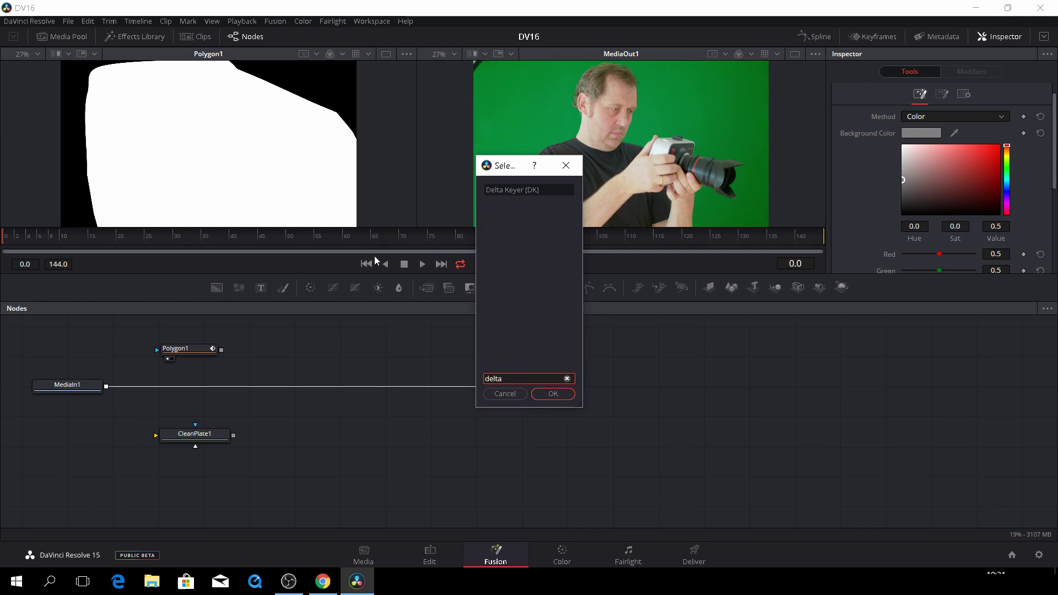
pyautogui.click(508, 190)
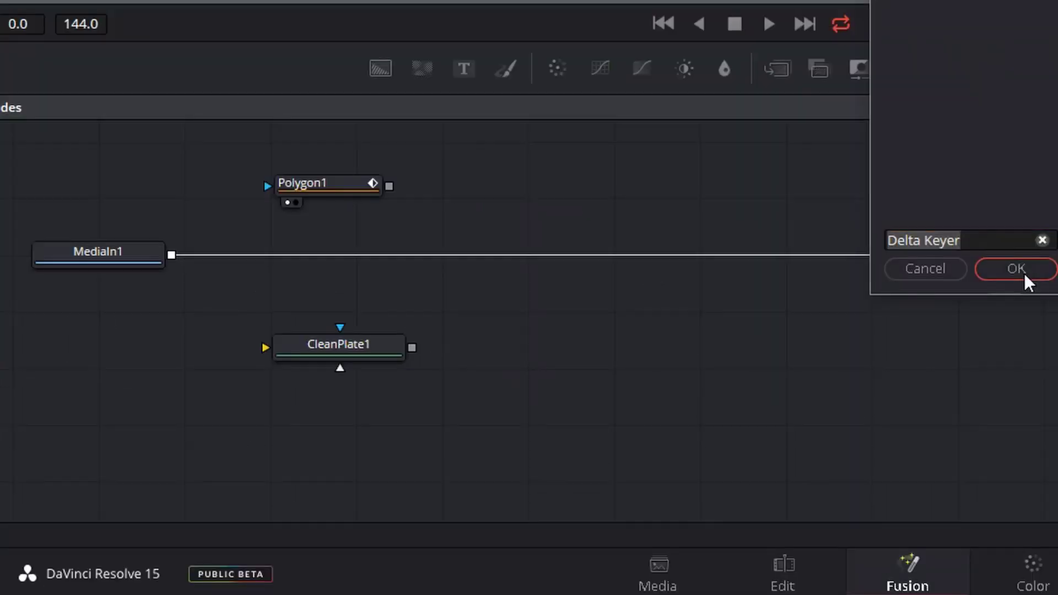
pyautogui.click(557, 397)
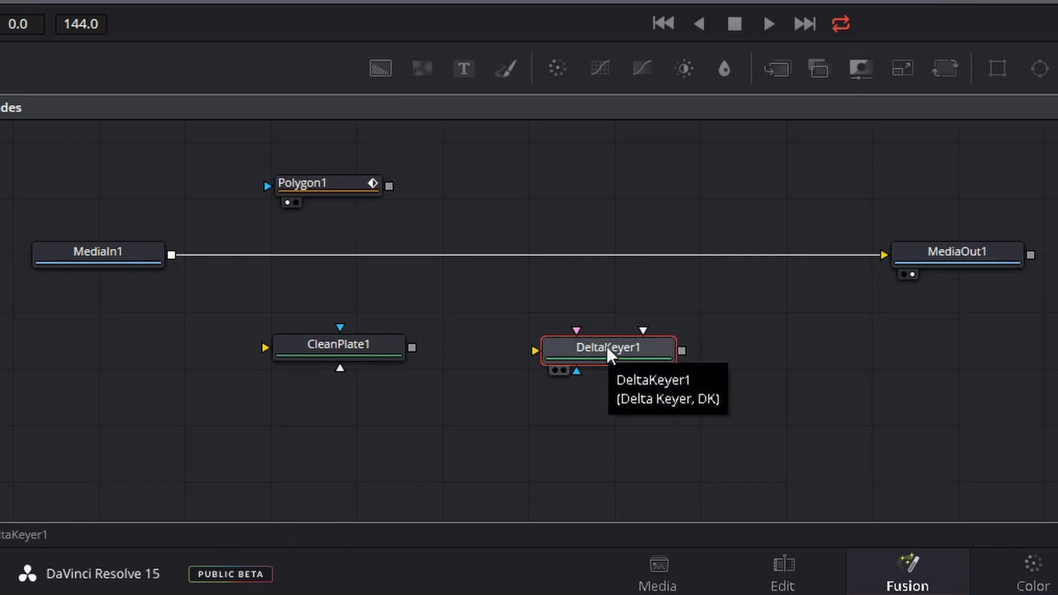
pyautogui.moveTo(610, 356); pyautogui.dragTo(508, 265)
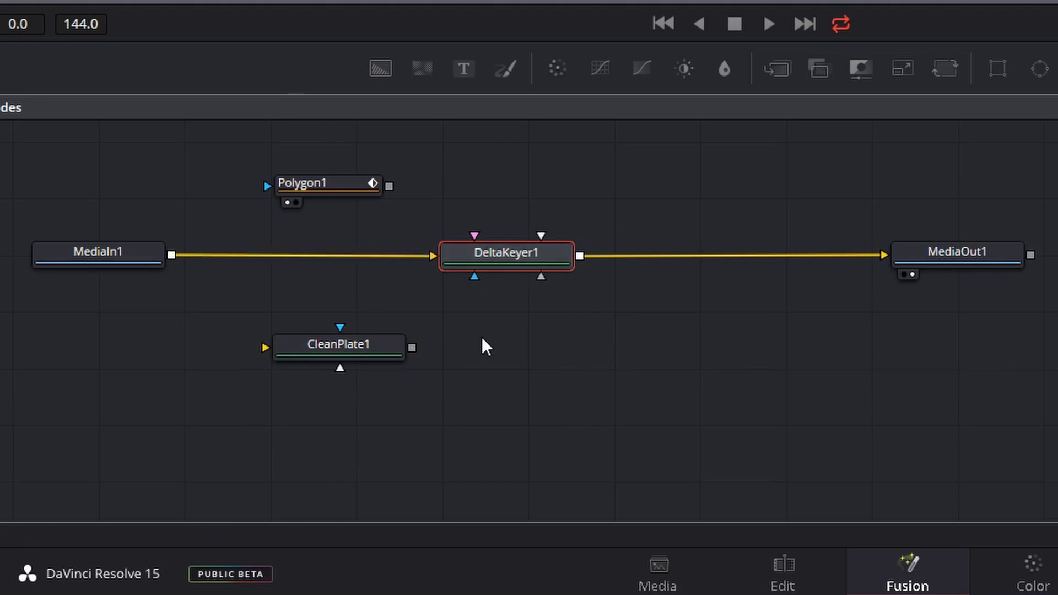
pyautogui.moveTo(529, 255)
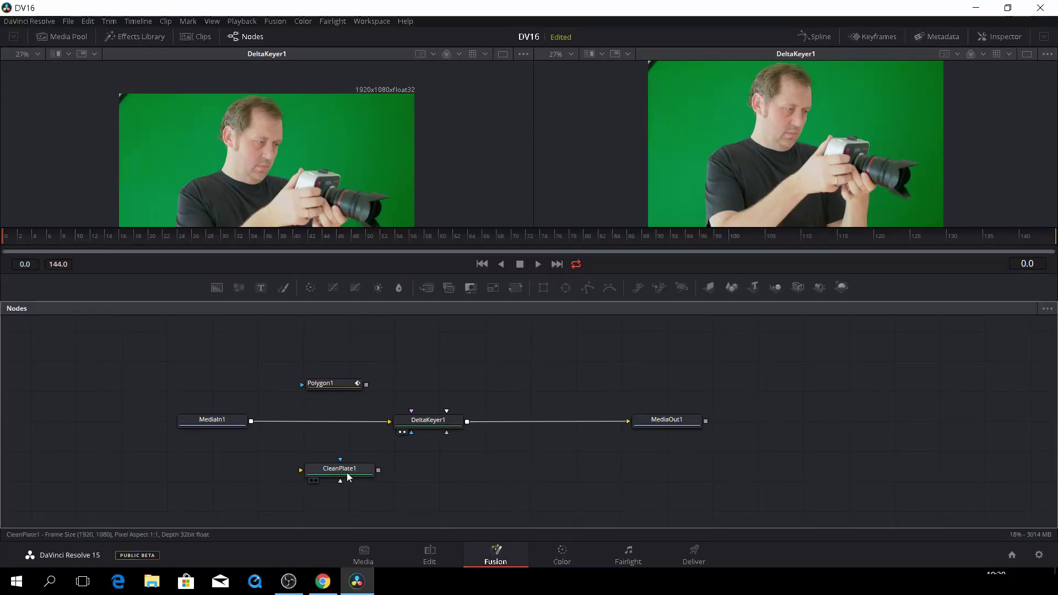
# Wire MediaIn1's output into CleanPlate1's input and show the Inspector.
pyautogui.click(347, 475)
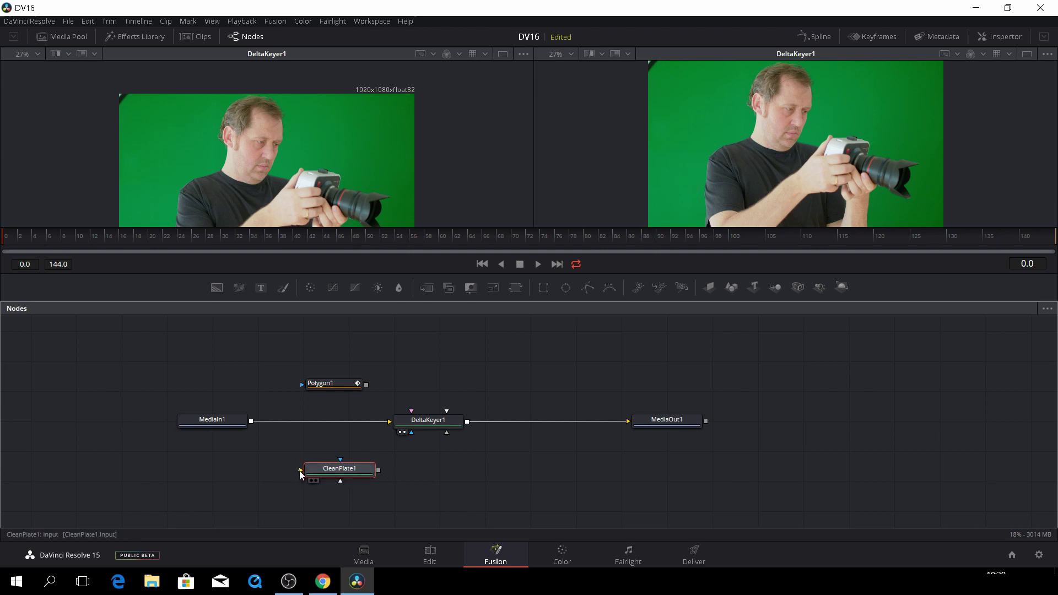
pyautogui.moveTo(299, 471); pyautogui.dragTo(251, 423)
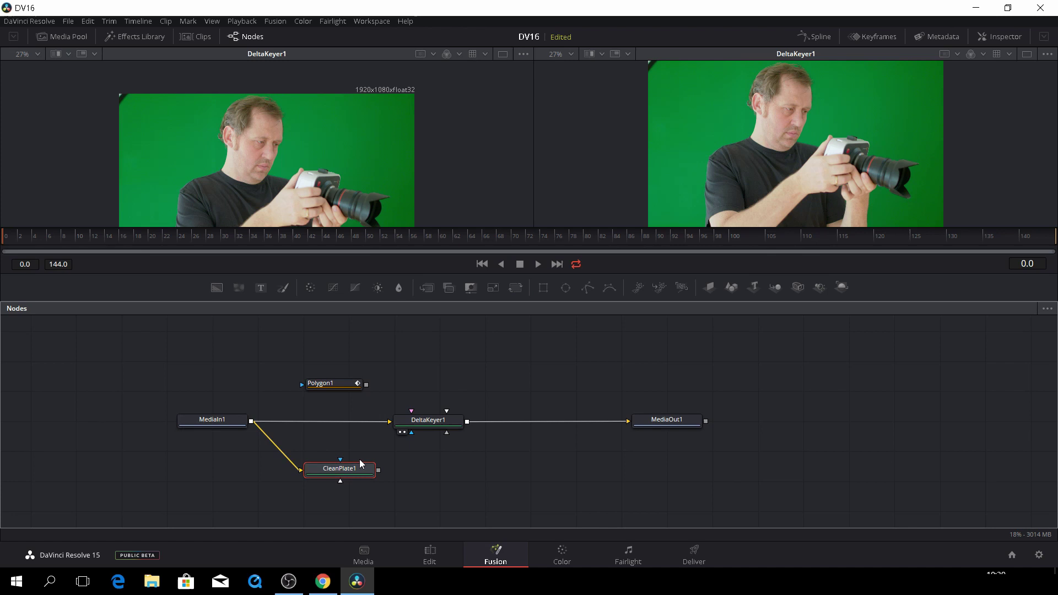
pyautogui.click(1004, 38)
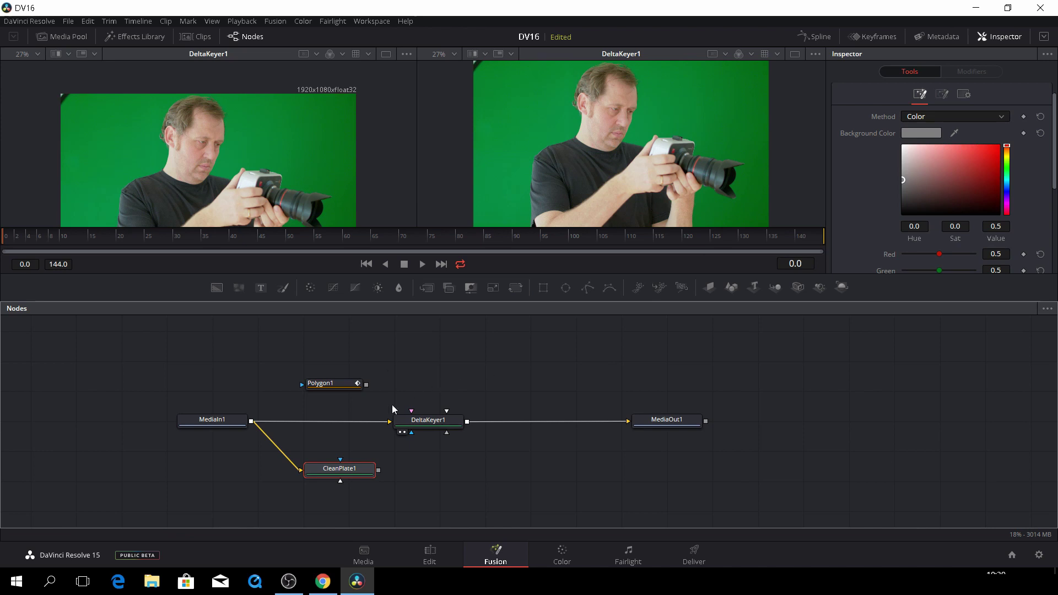
# Tick Invert on Polygon1 and connect it to DeltaKeyer1's GarbageMatte input.
pyautogui.click(341, 386)
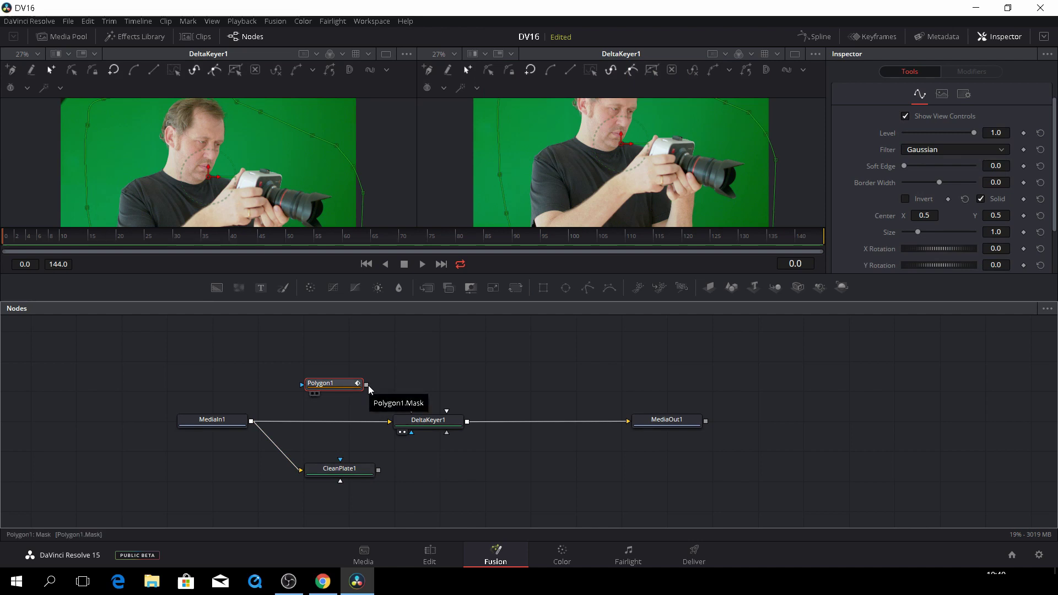
pyautogui.click(905, 200)
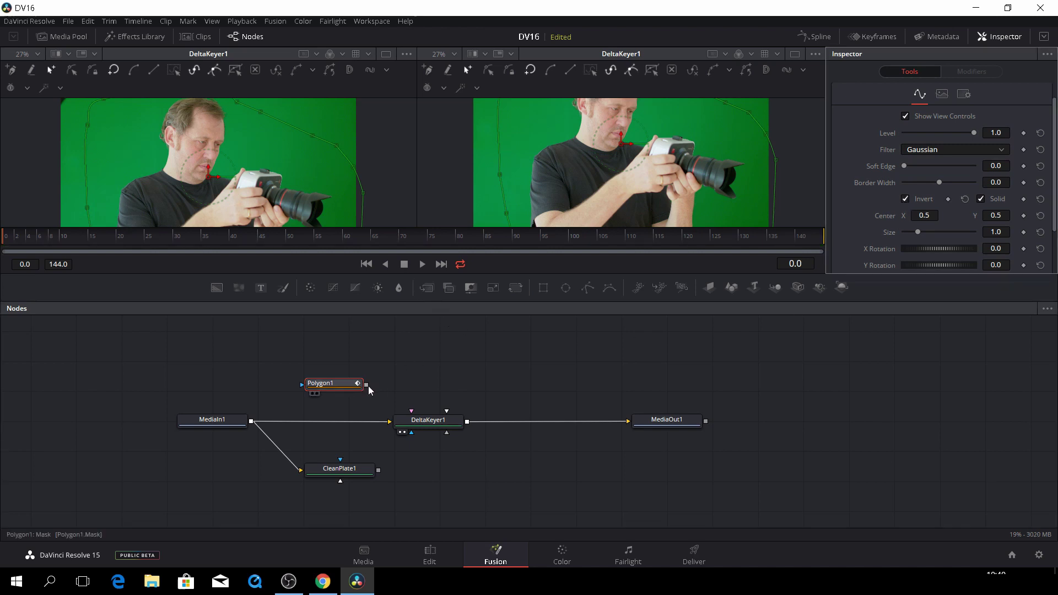
pyautogui.moveTo(366, 385); pyautogui.dragTo(422, 423)
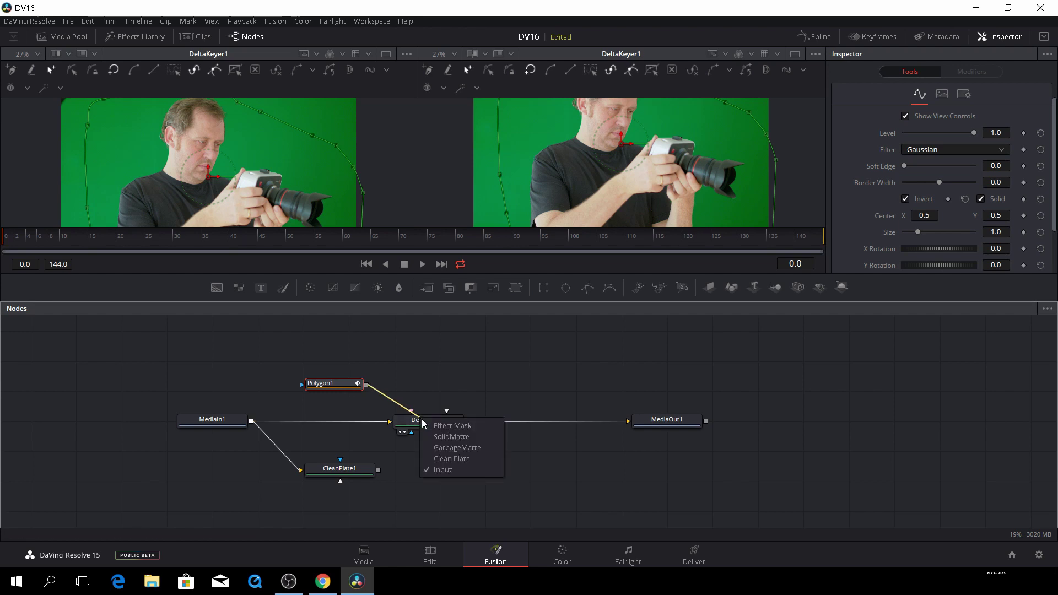
pyautogui.click(463, 448)
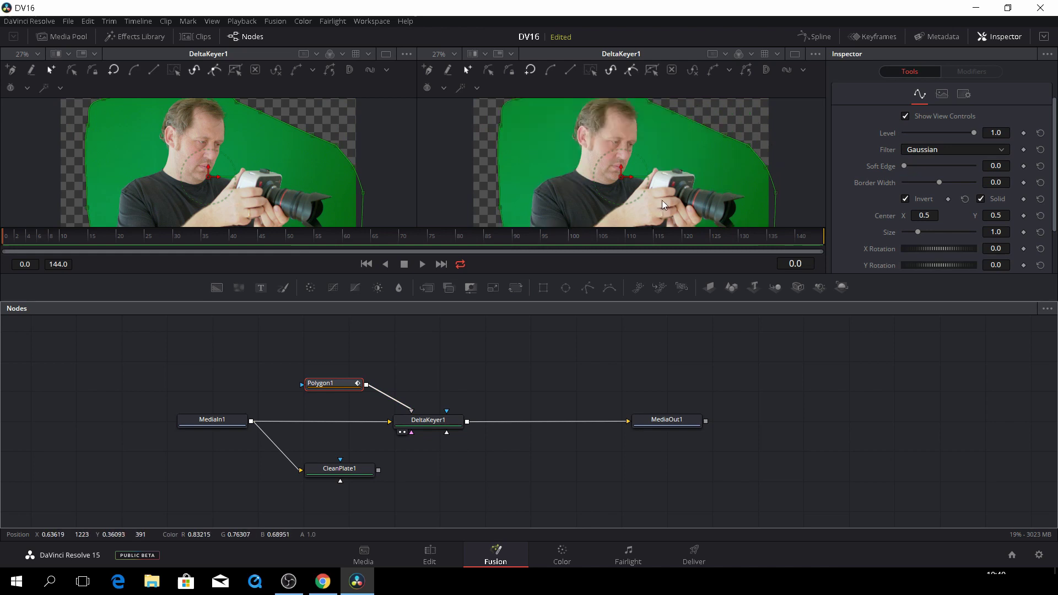
pyautogui.scroll(3, 749, 189)
pyautogui.scroll(-3, 749, 190)
# View CleanPlate1 in viewer 2, eyedrop the green screen as Background Color, and set Method to Ranges.
pyautogui.click(372, 474)
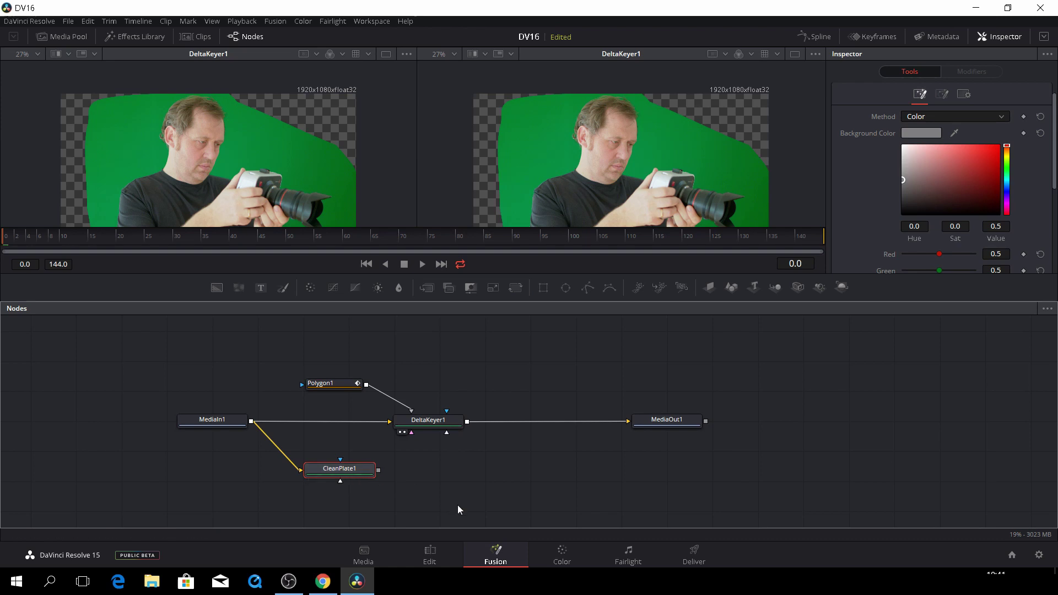
pyautogui.press('2')
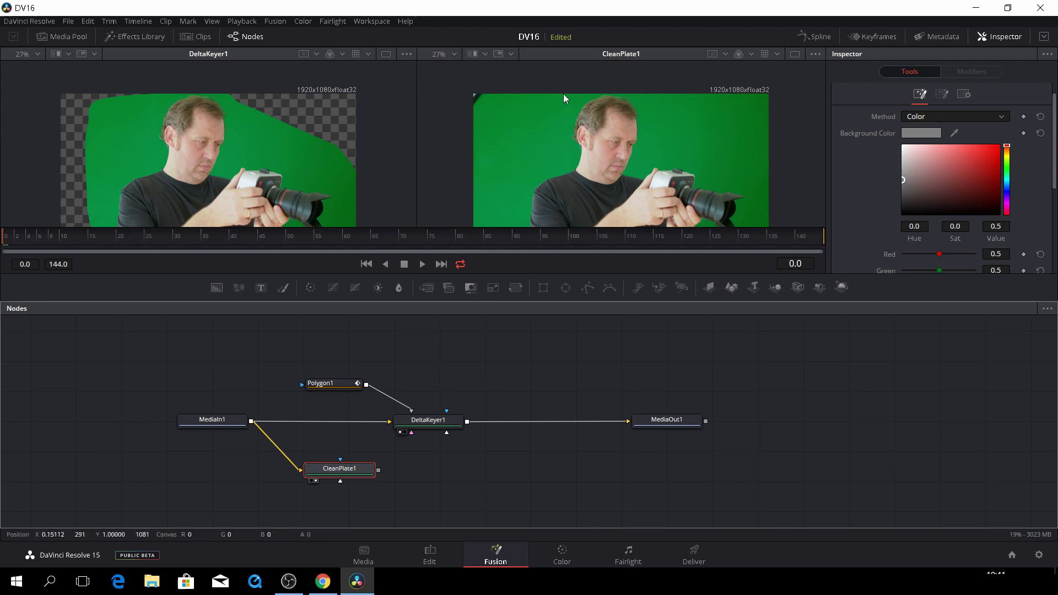
pyautogui.click(955, 133)
pyautogui.moveTo(956, 134); pyautogui.dragTo(705, 134)
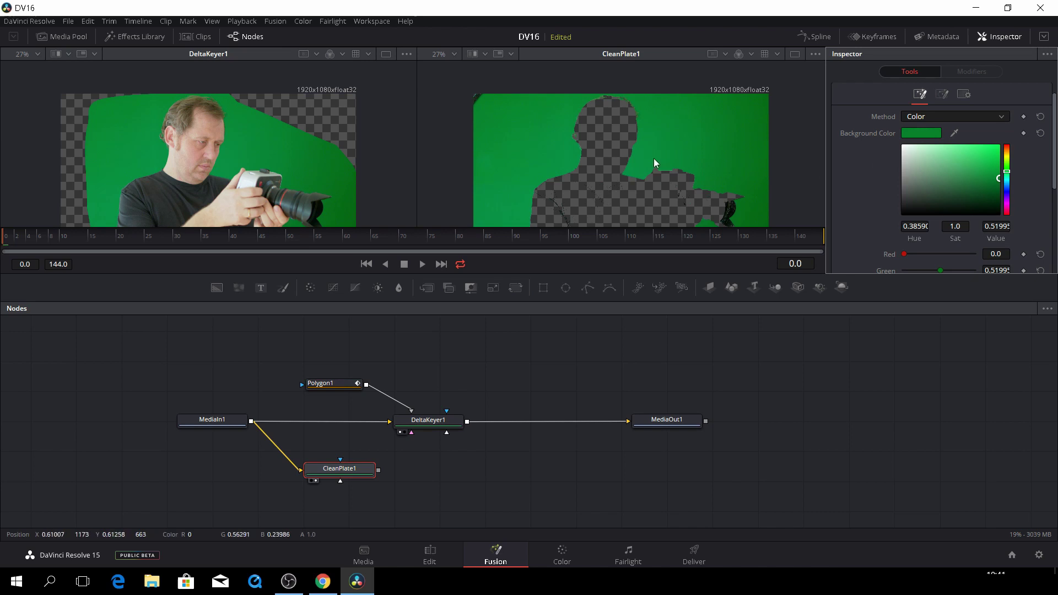
pyautogui.click(1005, 116)
pyautogui.click(949, 141)
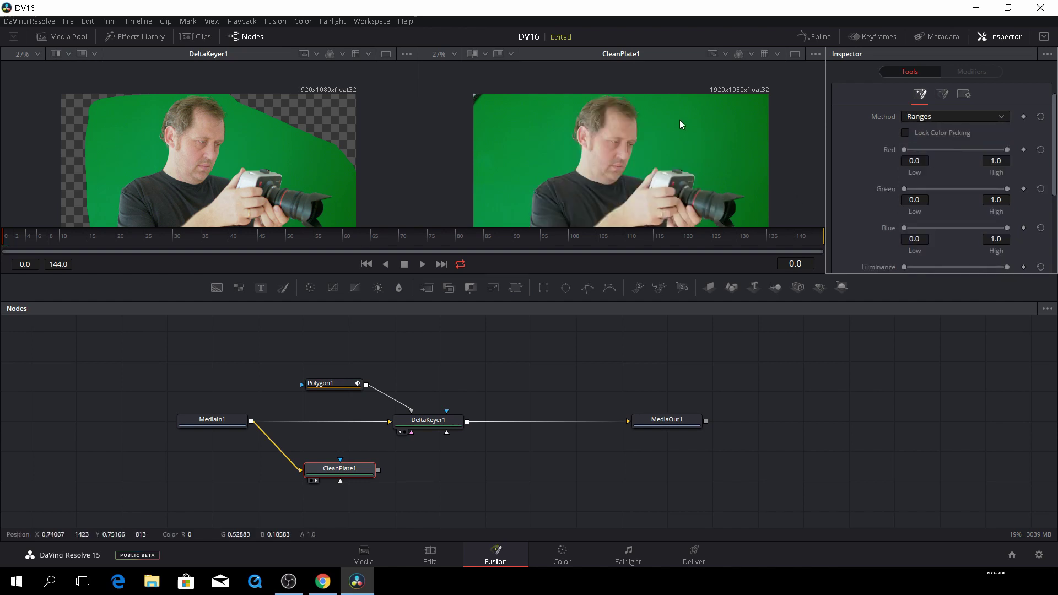
# Drag five sampling boxes over green areas around the man to widen CleanPlate1's colour ranges.
pyautogui.moveTo(683, 112); pyautogui.dragTo(709, 184)
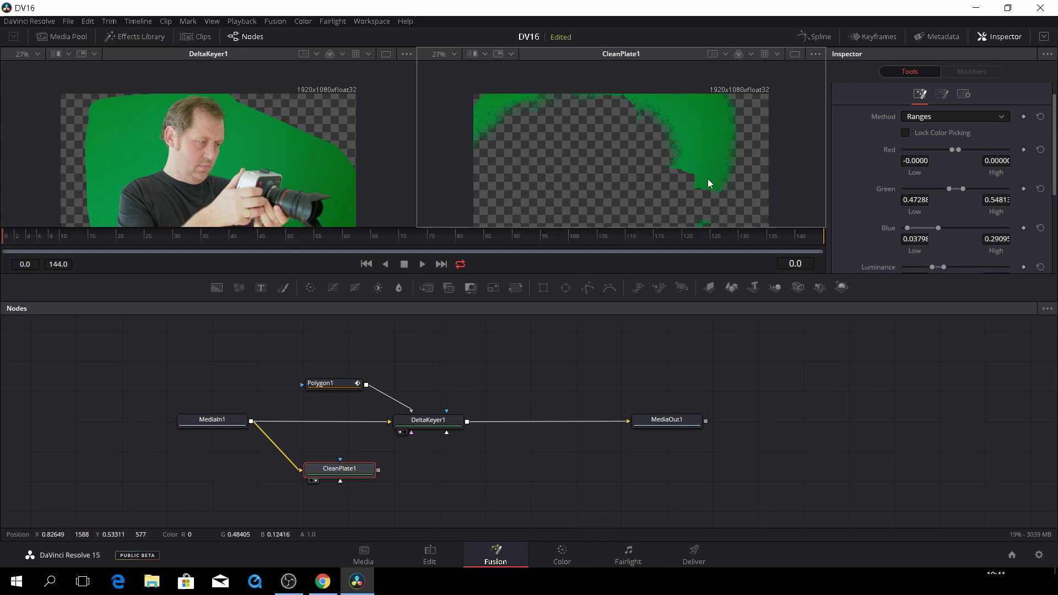
pyautogui.moveTo(482, 110); pyautogui.dragTo(520, 229)
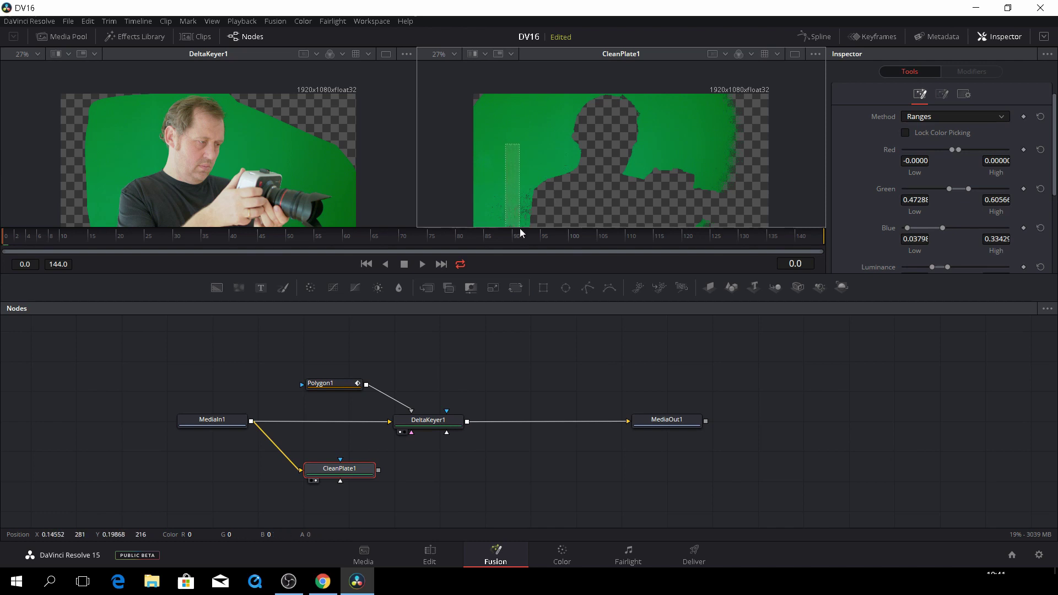
pyautogui.moveTo(684, 119); pyautogui.dragTo(750, 172)
pyautogui.moveTo(713, 132); pyautogui.dragTo(776, 210)
pyautogui.moveTo(753, 174); pyautogui.dragTo(767, 220)
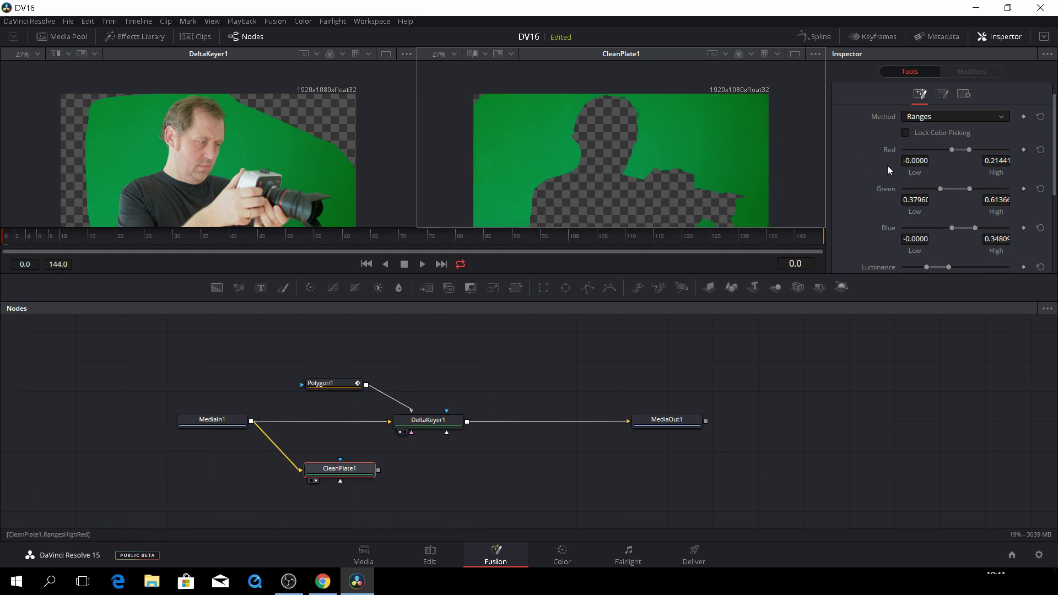
pyautogui.scroll(-3, 882, 160)
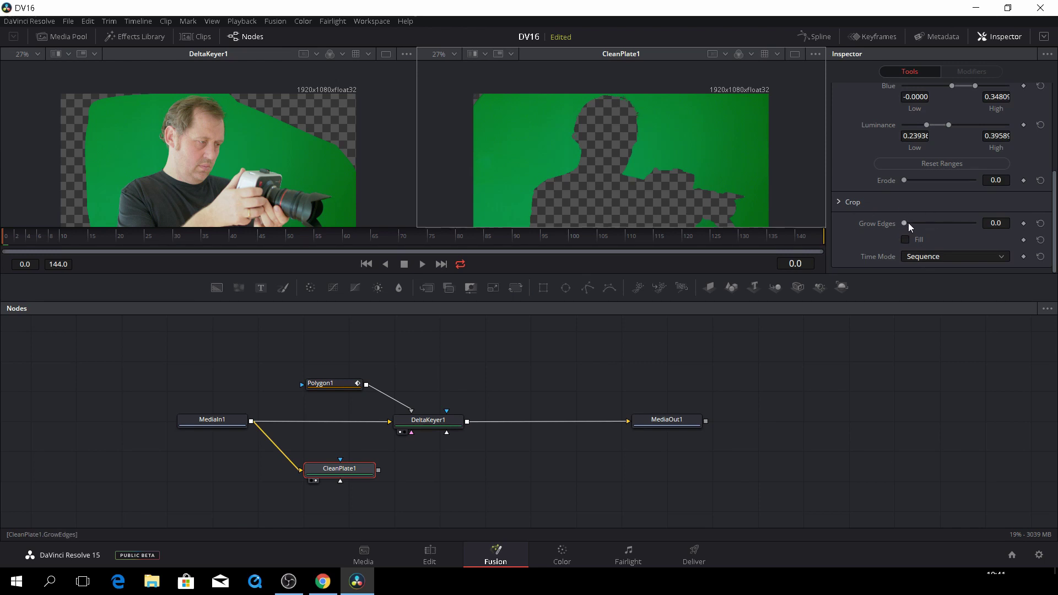
# Set CleanPlate1's Grow Edges to 0.1874 and drag its output toward DeltaKeyer1.
pyautogui.moveTo(904, 222); pyautogui.dragTo(970, 222)
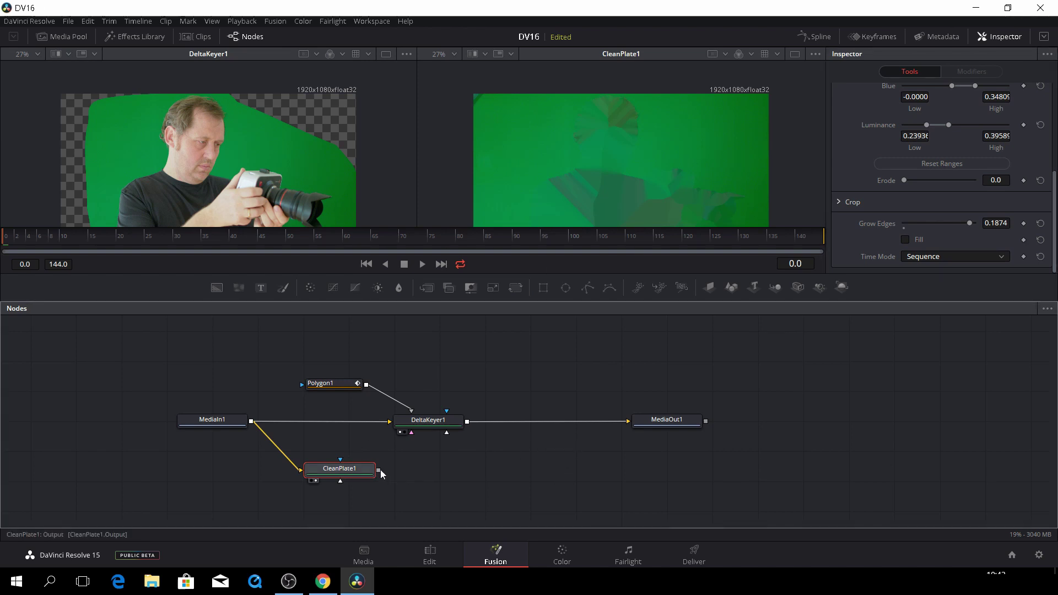
pyautogui.moveTo(379, 470); pyautogui.dragTo(432, 422)
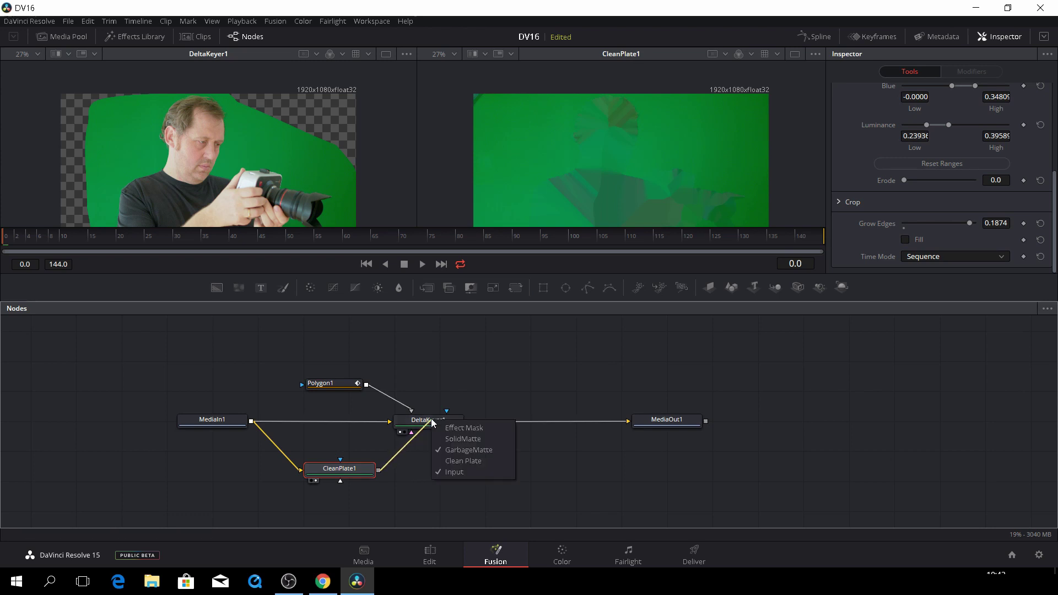
# Connect CleanPlate1 to DeltaKeyer1's clean plate input and load DeltaKeyer1 into viewer 2.
pyautogui.click(463, 462)
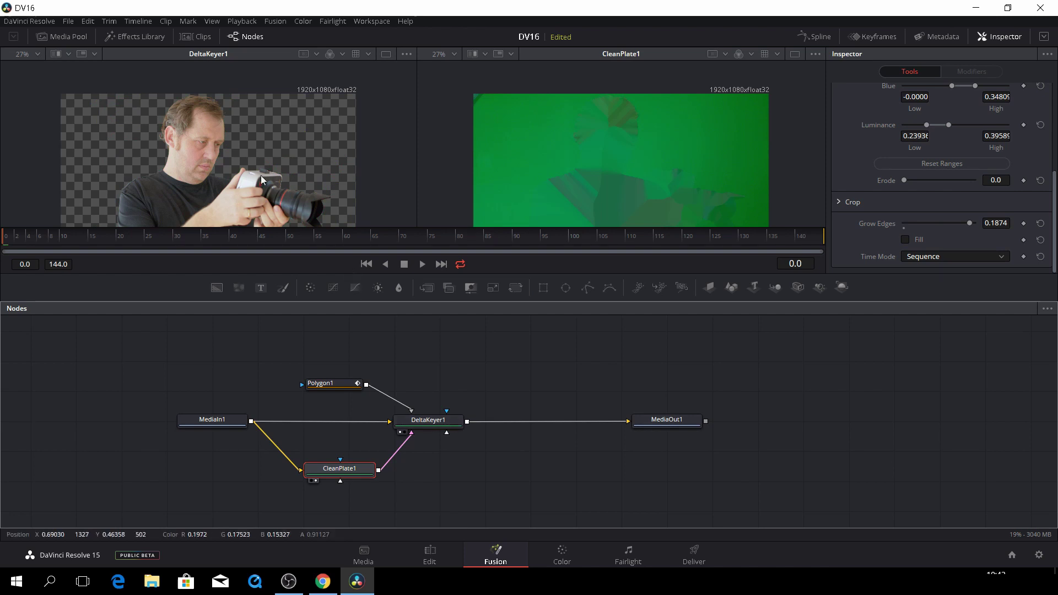
pyautogui.click(439, 423)
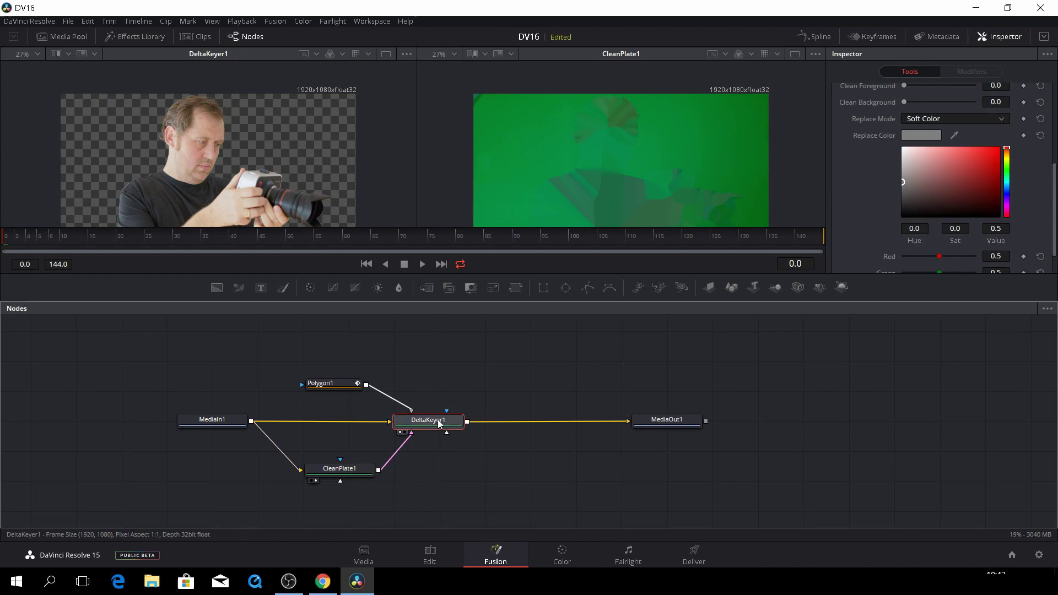
pyautogui.press('2')
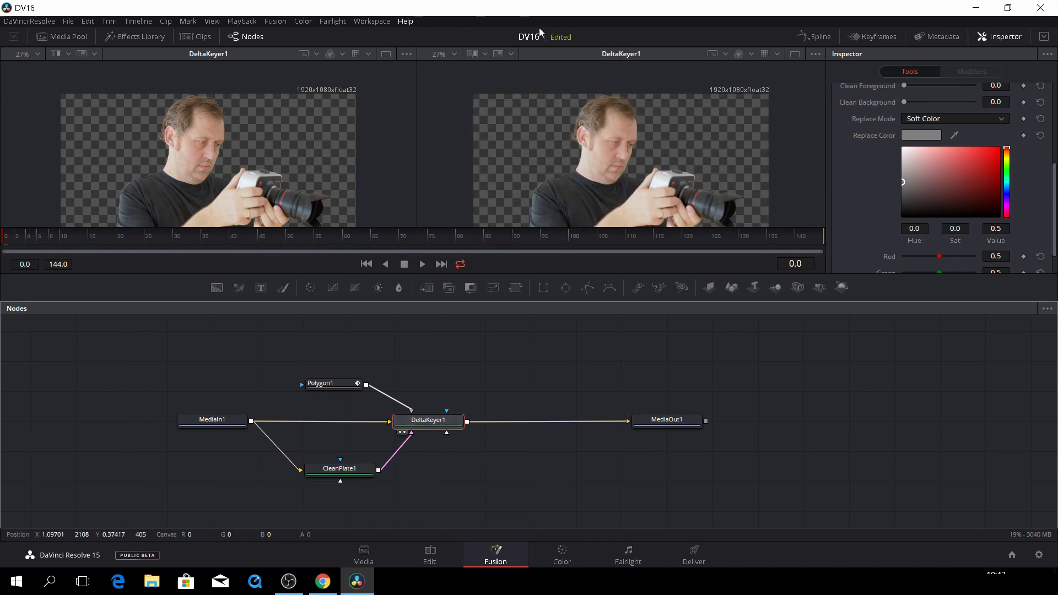
pyautogui.scroll(2, 637, 209)
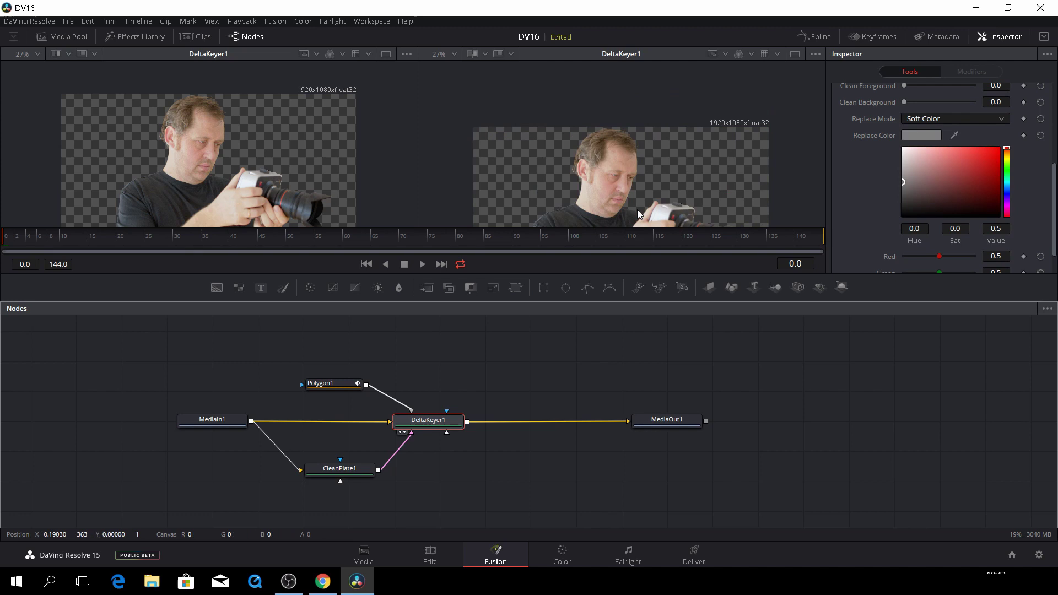
pyautogui.scroll(-4, 637, 209)
pyautogui.scroll(4, 638, 210)
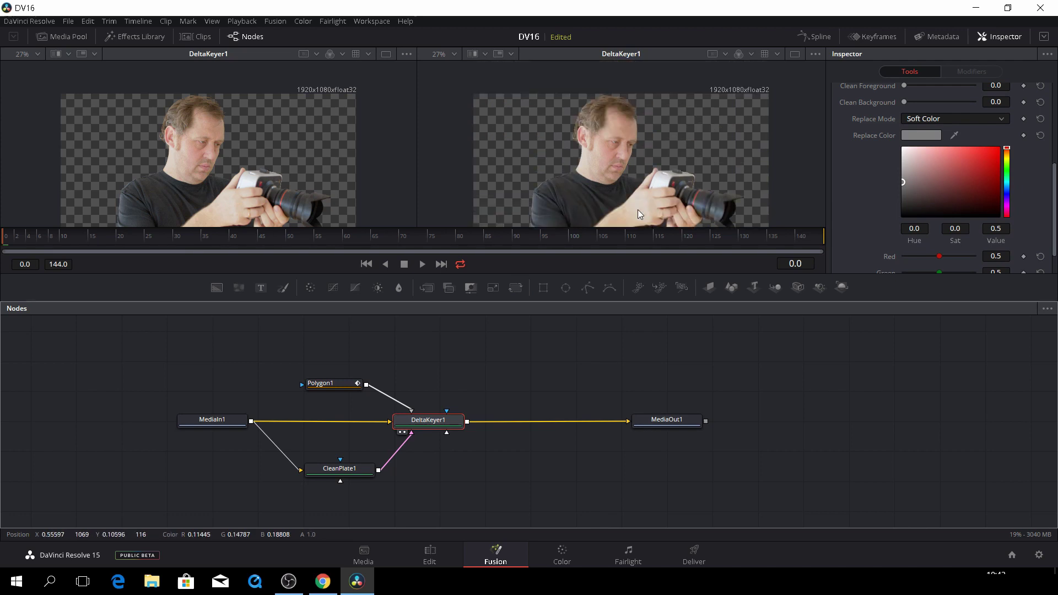
# Switch DeltaKeyer1's View Mode to Matte.
pyautogui.scroll(5, 883, 157)
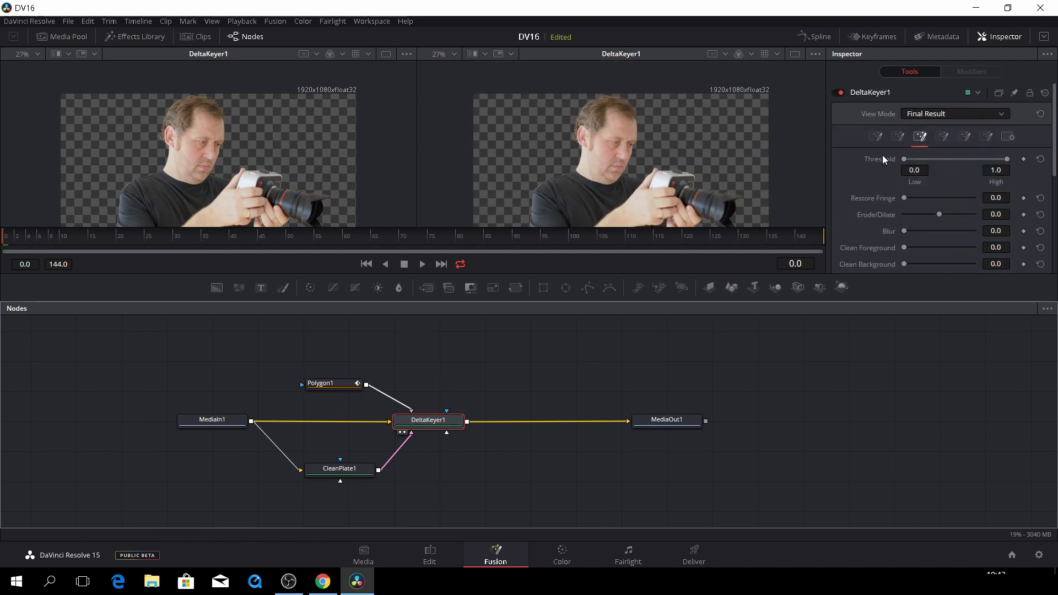
pyautogui.click(878, 138)
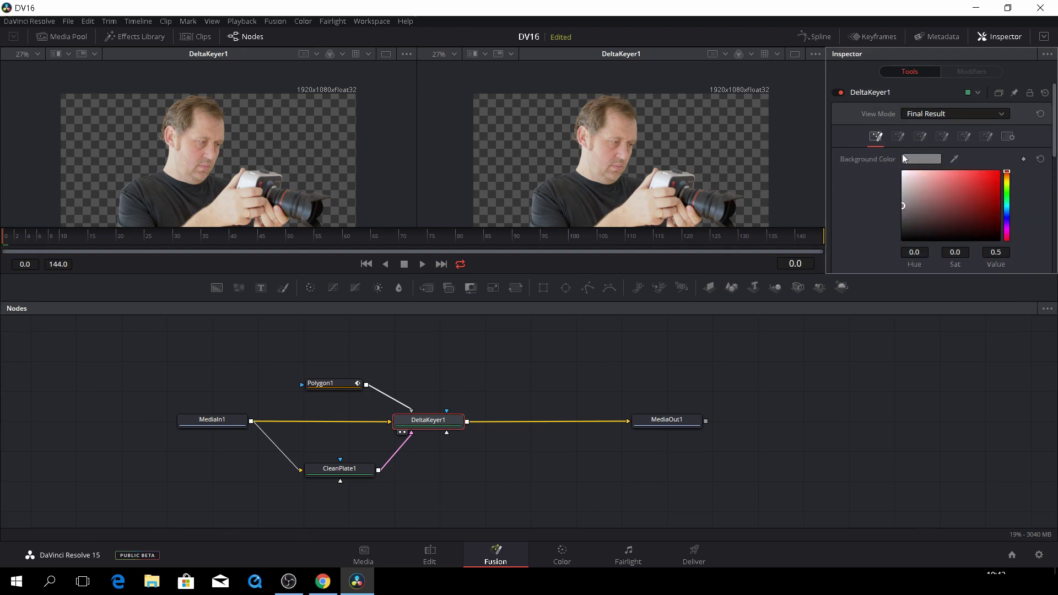
pyautogui.click(937, 112)
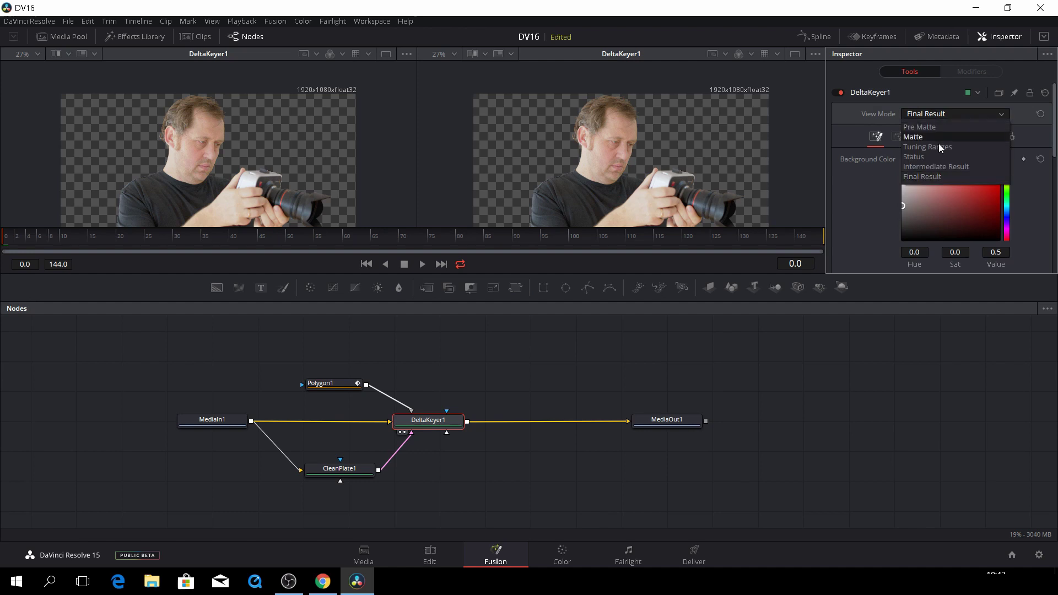
pyautogui.click(938, 137)
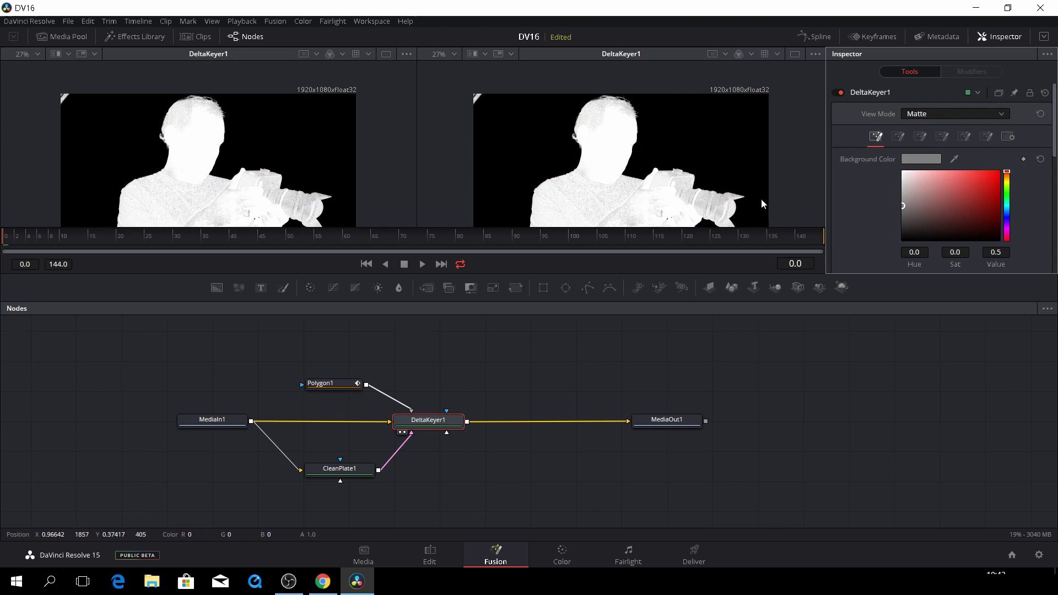
pyautogui.scroll(-2, 772, 196)
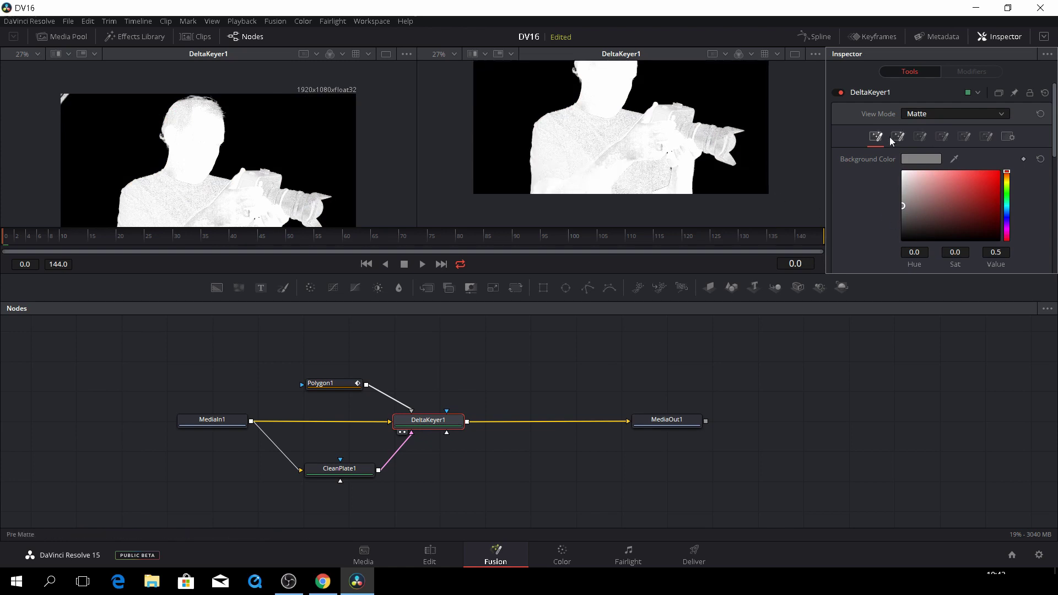
# On the Matte tab, set Threshold high to 0.24 and add small Clean Foreground/Background values.
pyautogui.click(920, 137)
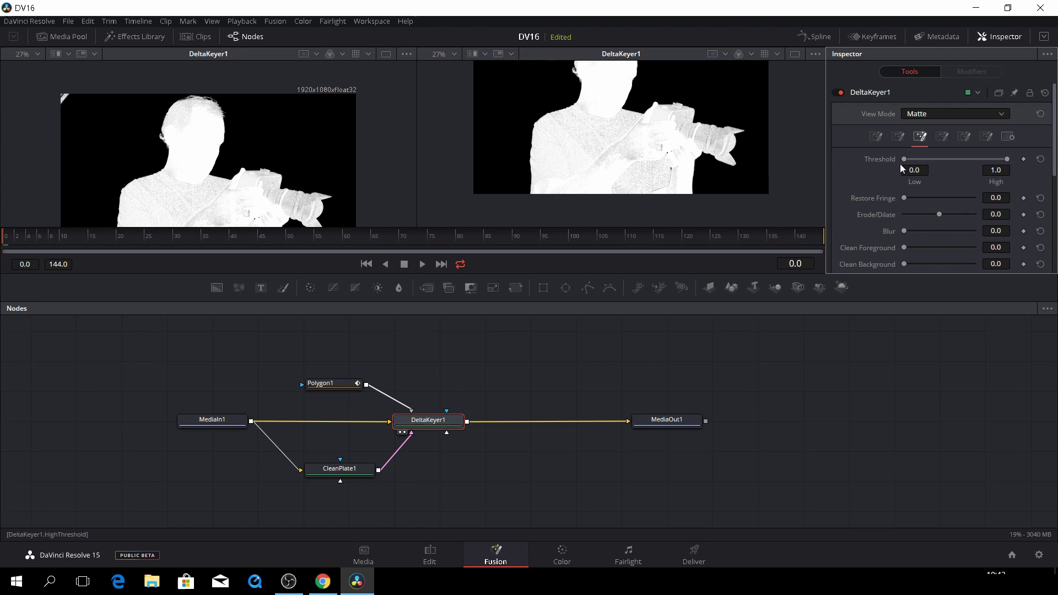
pyautogui.moveTo(905, 159)
pyautogui.mouseDown()
pyautogui.moveTo(984, 158)
pyautogui.moveTo(906, 159)
pyautogui.mouseUp()
pyautogui.moveTo(991, 157); pyautogui.dragTo(931, 167)
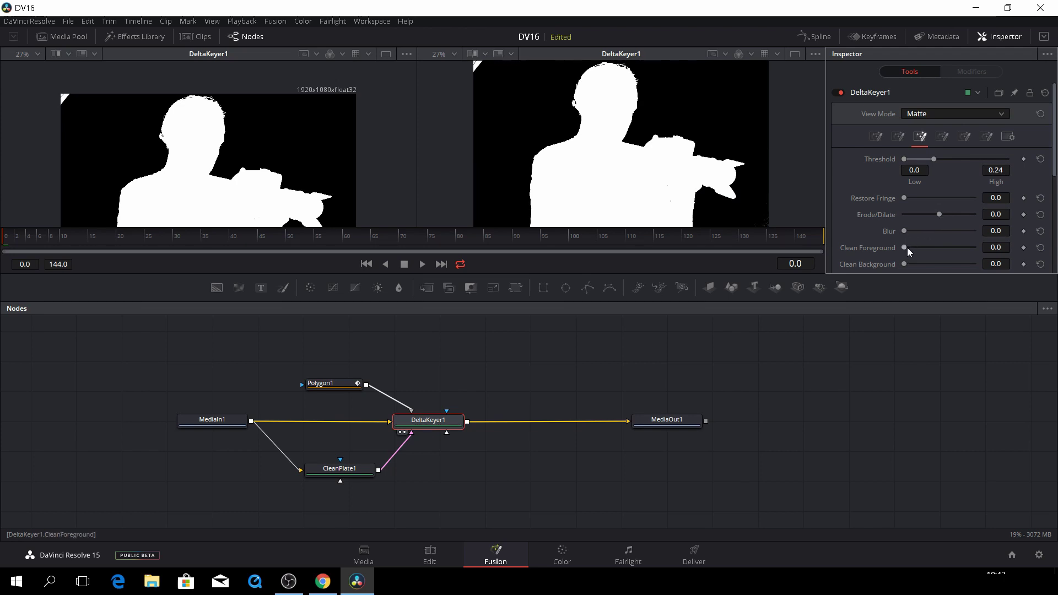
pyautogui.moveTo(907, 248); pyautogui.dragTo(928, 266)
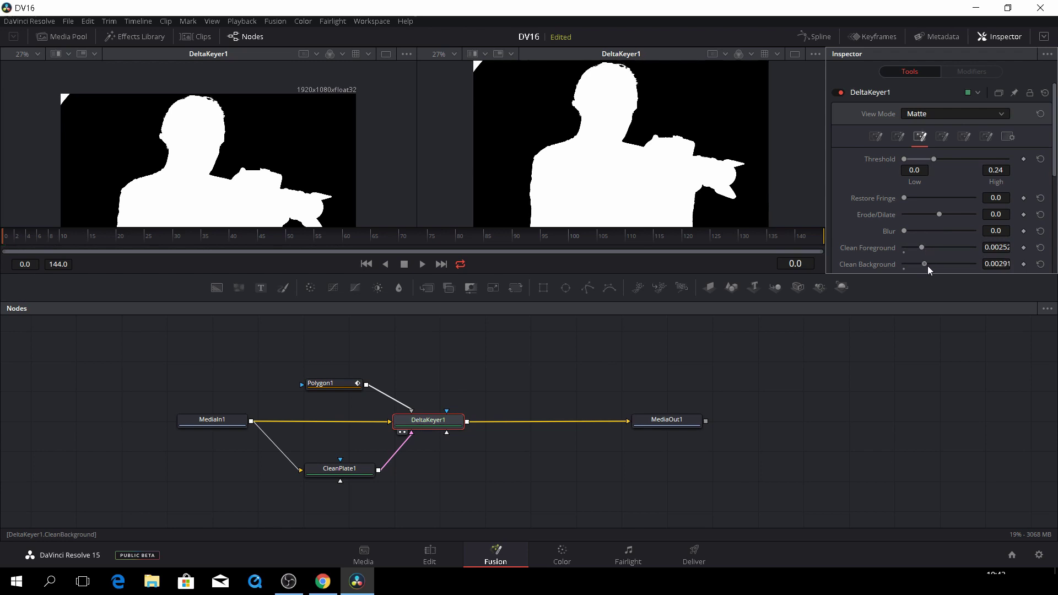
pyautogui.scroll(-3, 934, 220)
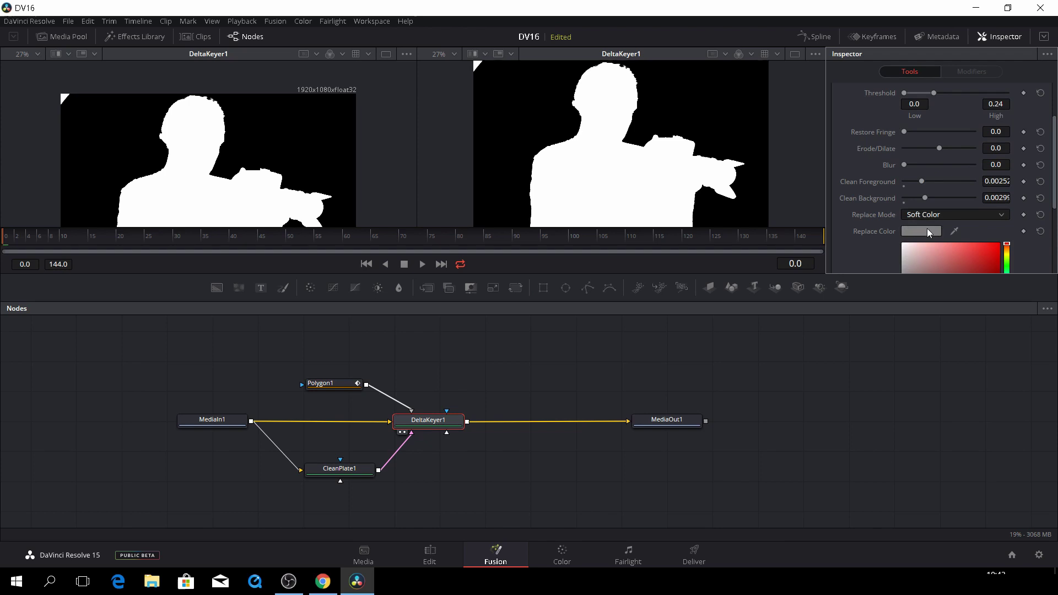
pyautogui.scroll(3, 929, 223)
# Return the Delta Keyer view to Final Result, then play and scrub the clip to check the key.
pyautogui.click(1000, 113)
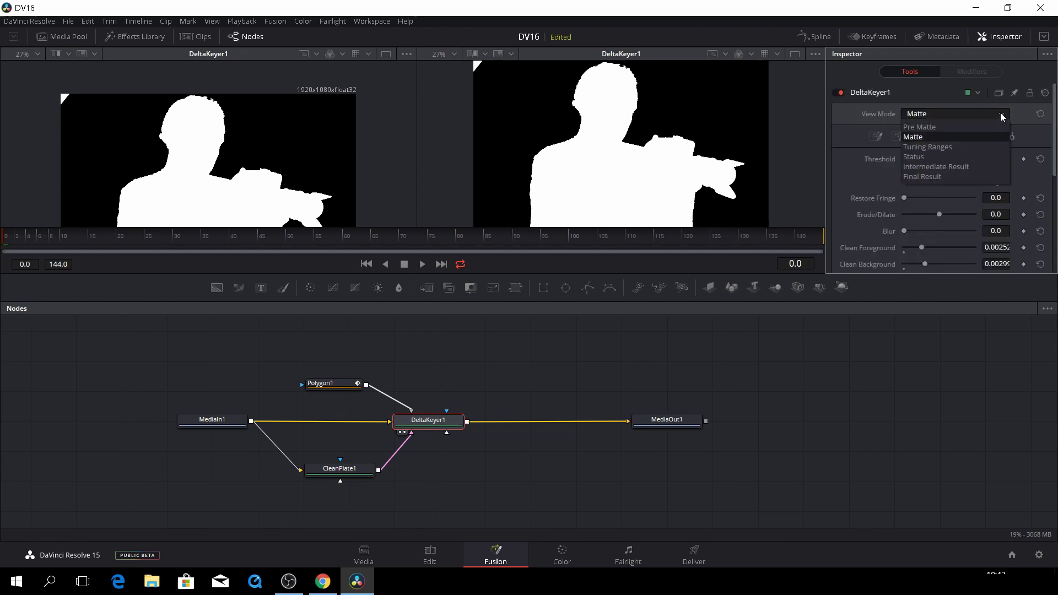
pyautogui.click(956, 177)
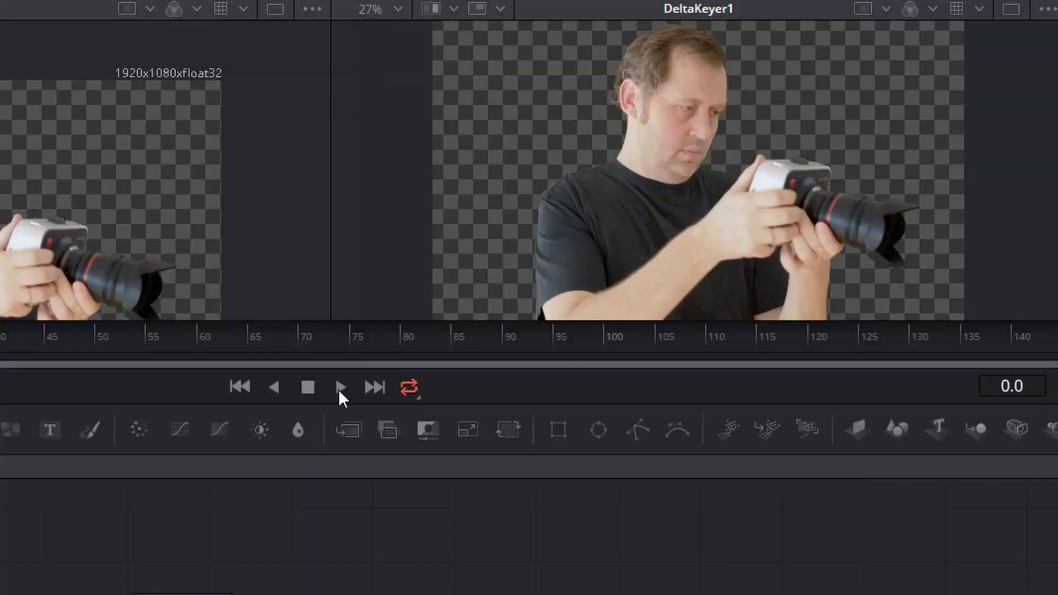
pyautogui.press('space')
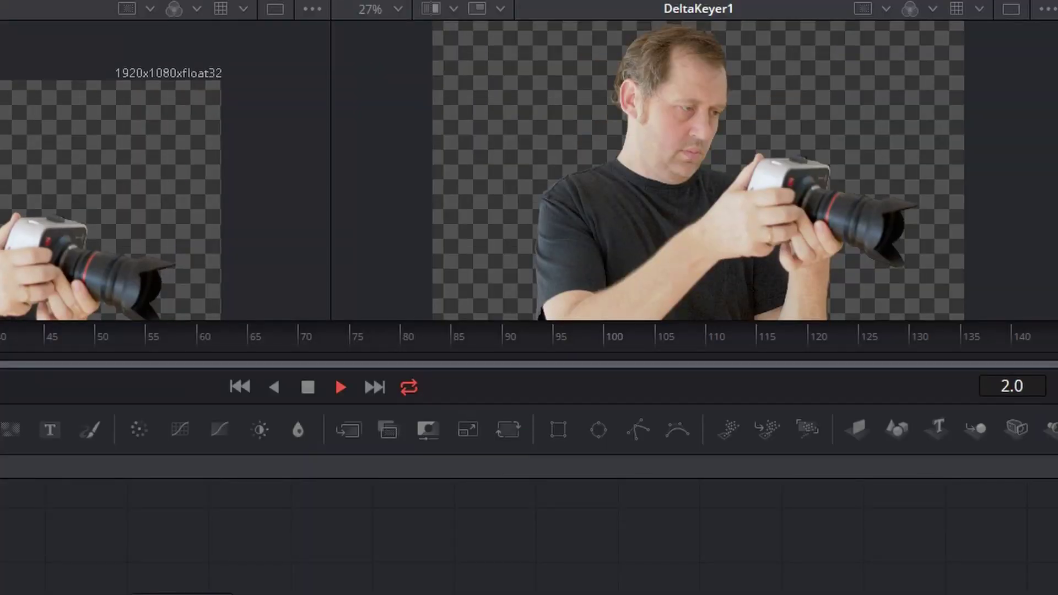
pyautogui.press('space')
pyautogui.moveTo(0, 342); pyautogui.dragTo(0, 375)
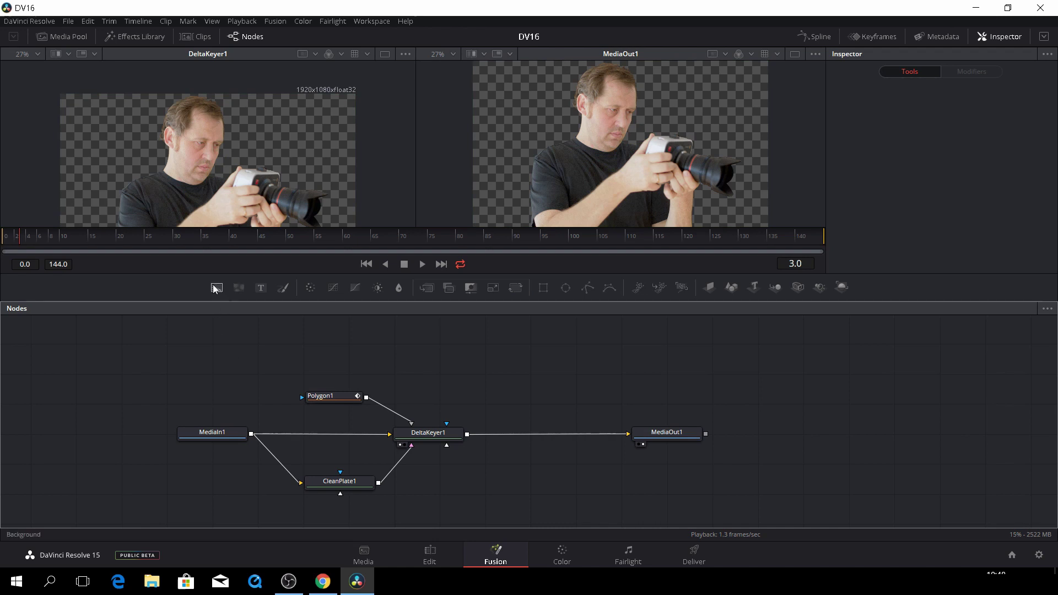
# Add Background1 and Merge1 nodes, insert Merge1 before MediaOut1, and wire Background1 in as its background.
pyautogui.moveTo(215, 286); pyautogui.dragTo(545, 373)
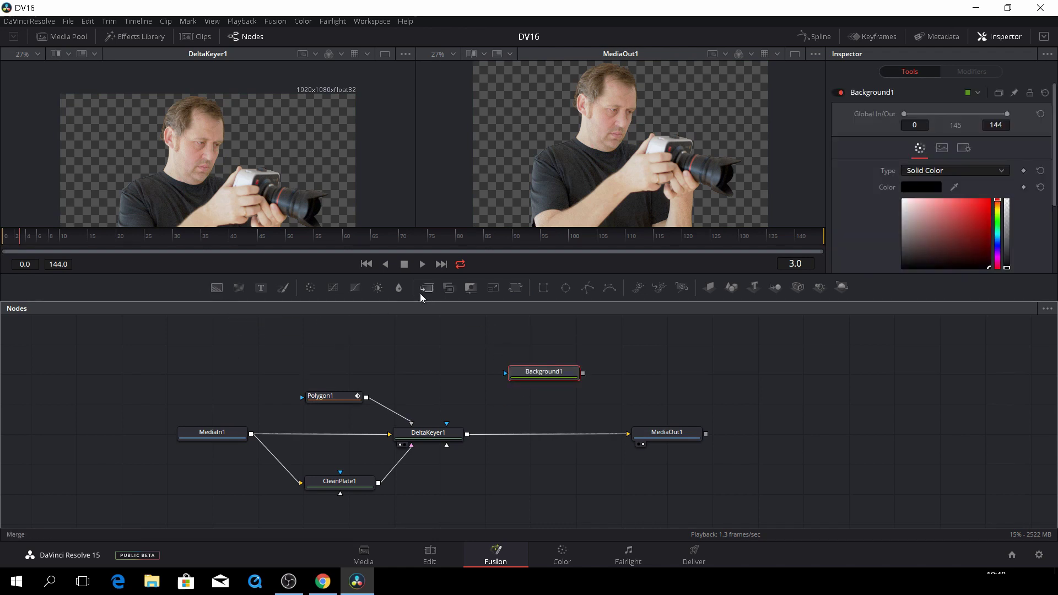
pyautogui.moveTo(426, 292); pyautogui.dragTo(541, 408)
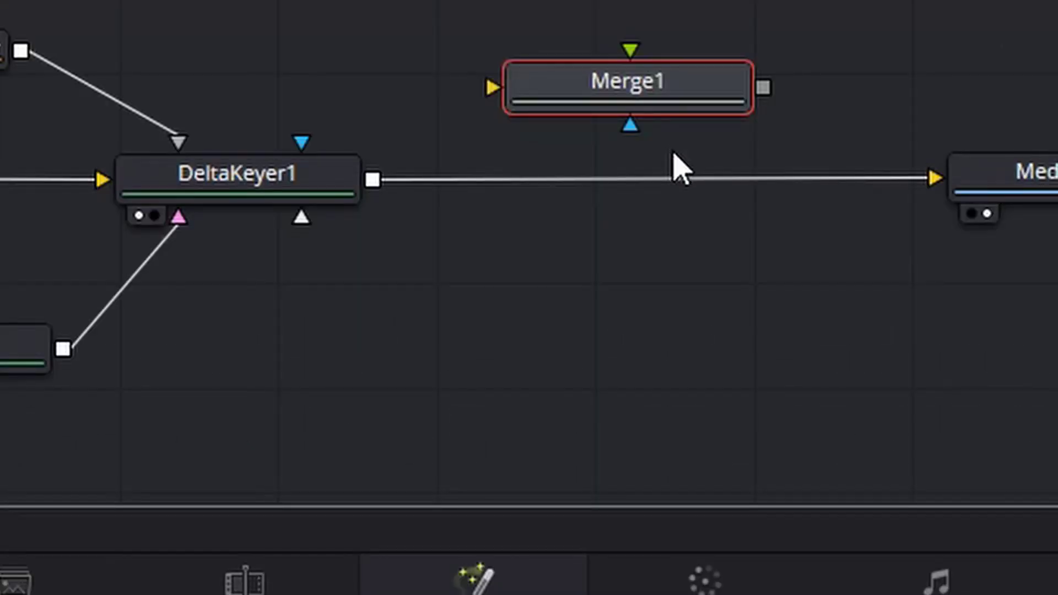
pyautogui.moveTo(606, 96); pyautogui.dragTo(627, 178)
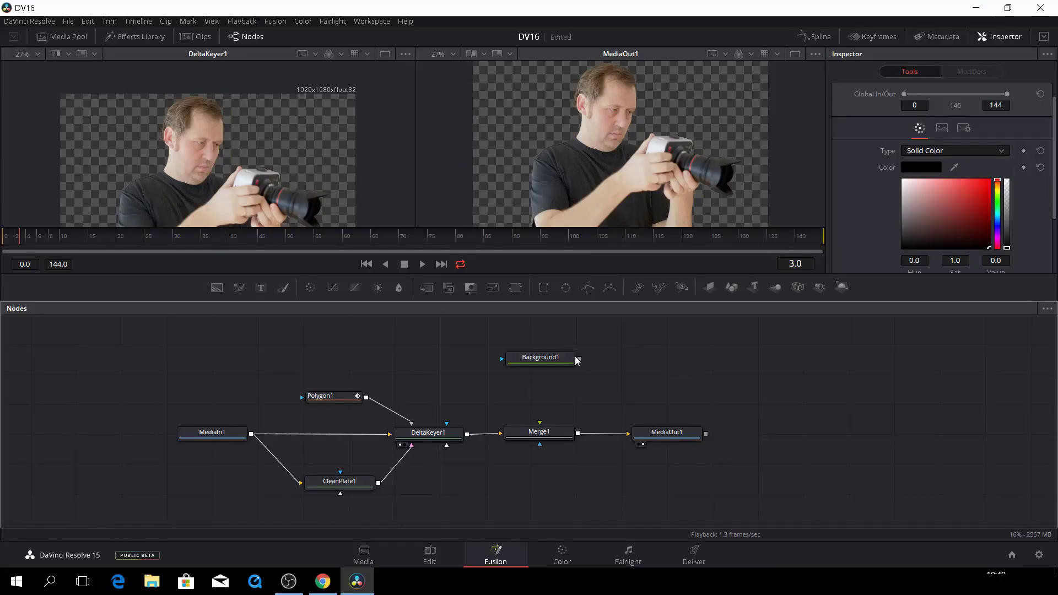
pyautogui.moveTo(579, 360); pyautogui.dragTo(585, 438)
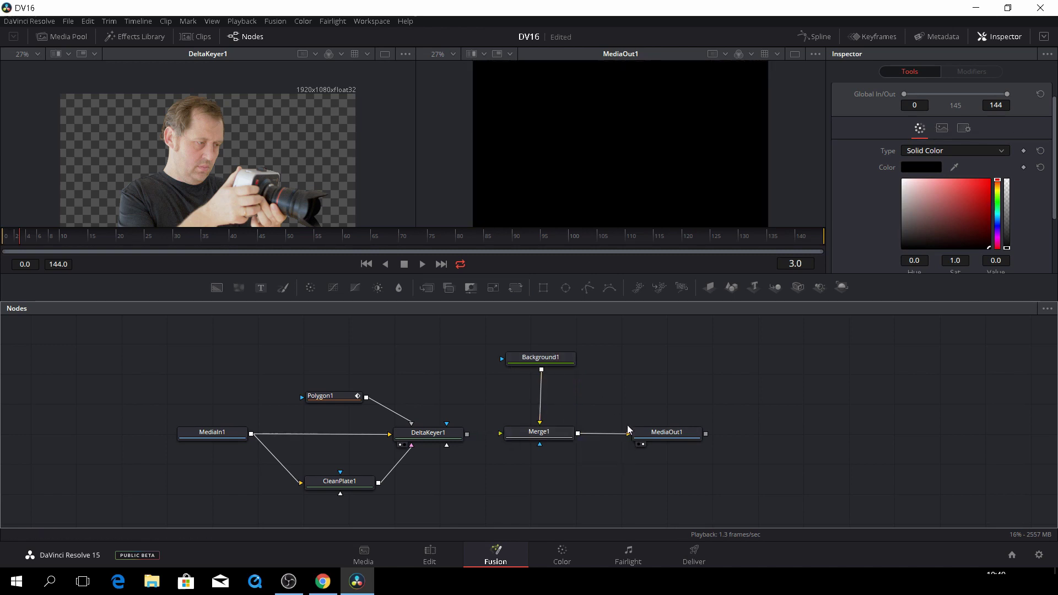
# Connect DeltaKeyer1 into Merge1's foreground and set Background1's colour to a deep purple.
pyautogui.moveTo(467, 434); pyautogui.dragTo(502, 432)
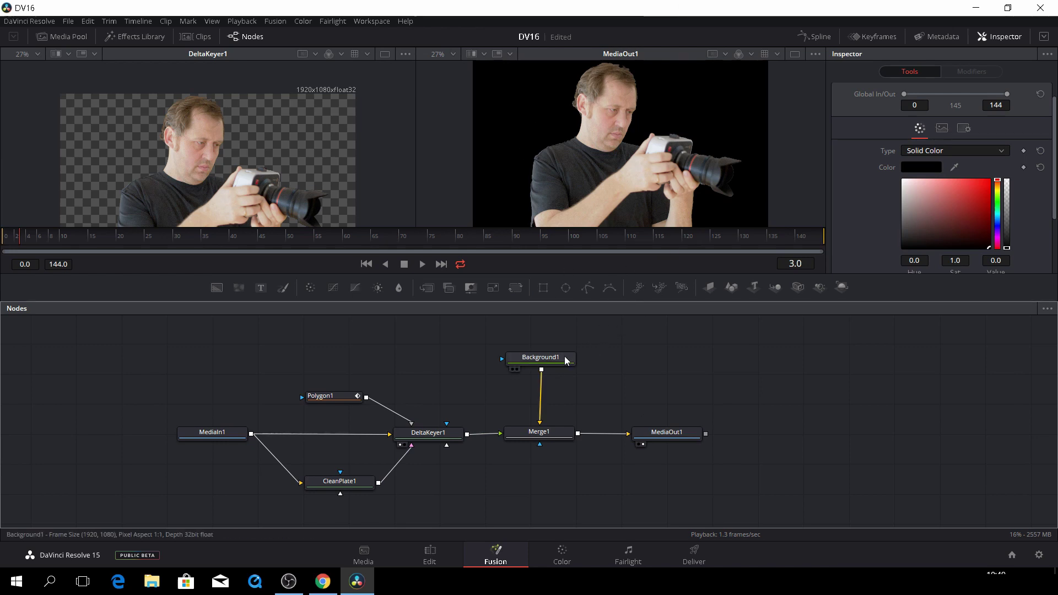
pyautogui.moveTo(932, 188); pyautogui.dragTo(911, 196)
pyautogui.moveTo(911, 198)
pyautogui.mouseDown()
pyautogui.moveTo(908, 234)
pyautogui.moveTo(935, 236)
pyautogui.moveTo(956, 213)
pyautogui.moveTo(997, 203)
pyautogui.moveTo(998, 234)
pyautogui.mouseUp()
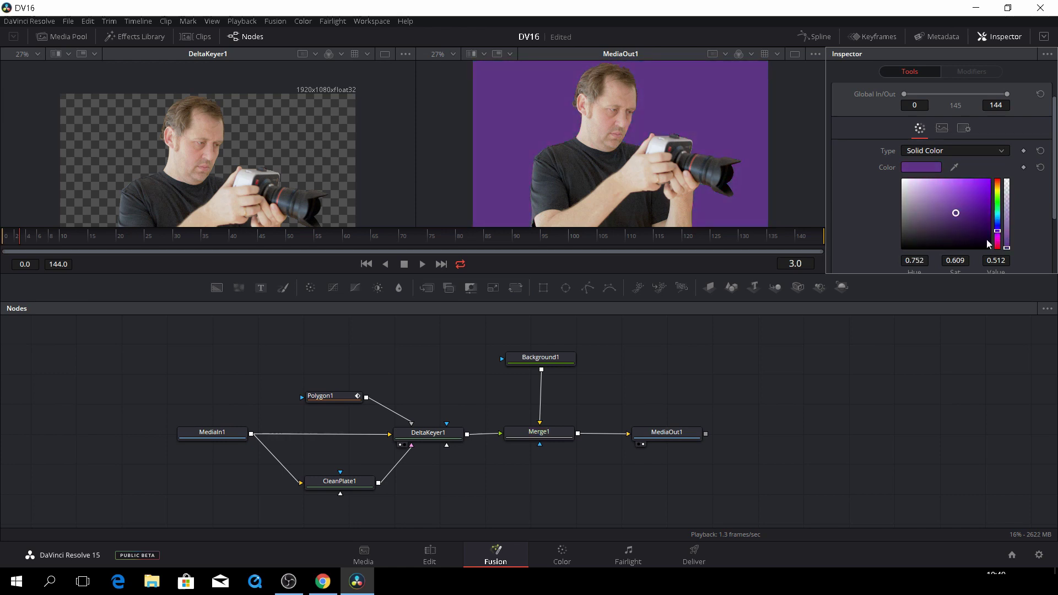
pyautogui.click(963, 216)
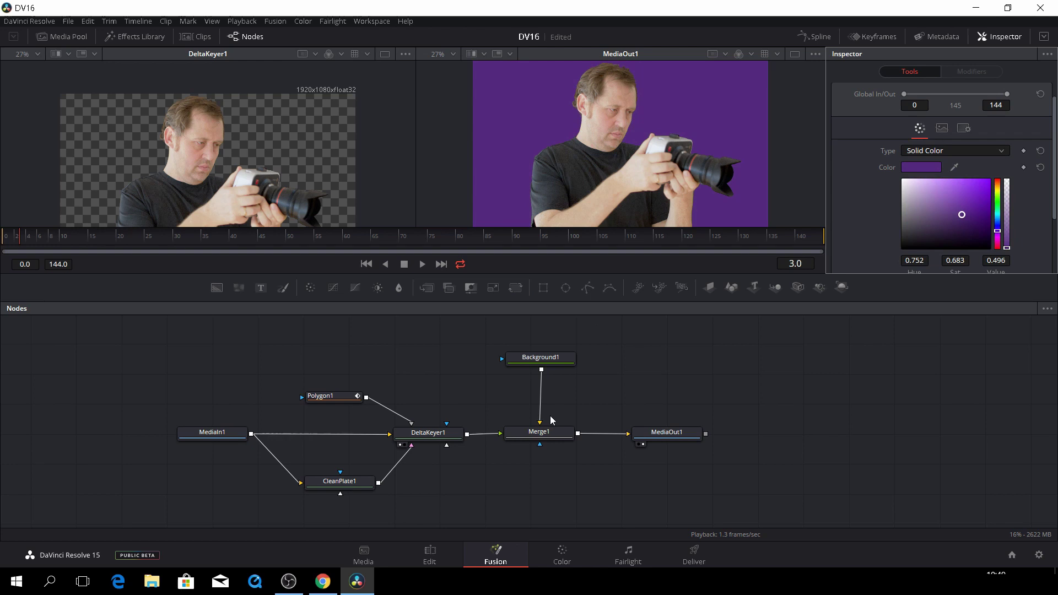
# Switch to the Edit page to review Compound Clip 1 with the man over purple.
pyautogui.click(431, 557)
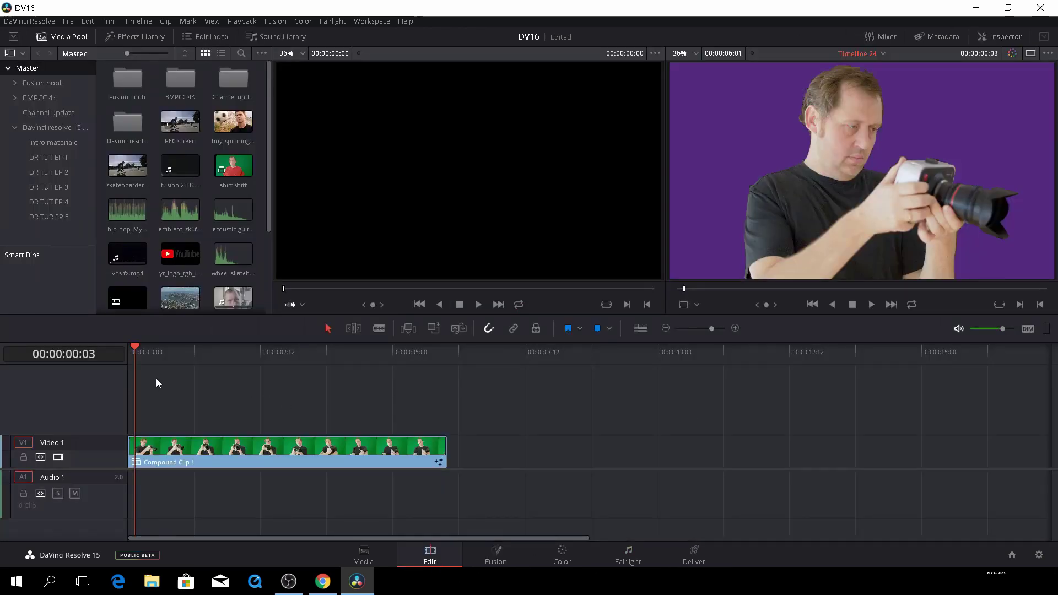